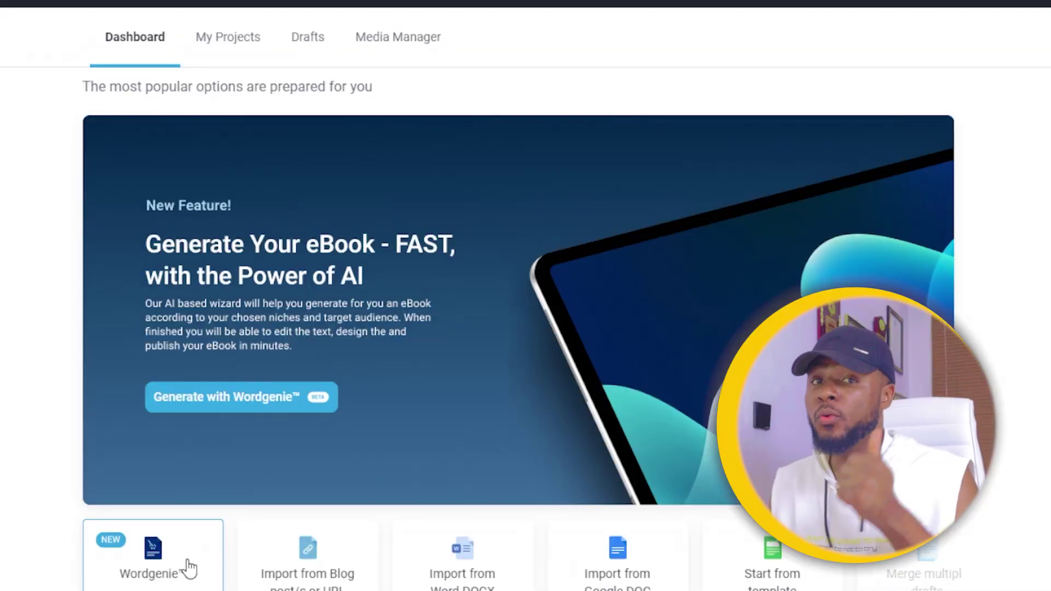
# - Start the Wordgenie eBook wizard with the topic Relationship and English as the language
pyautogui.click(188, 569)
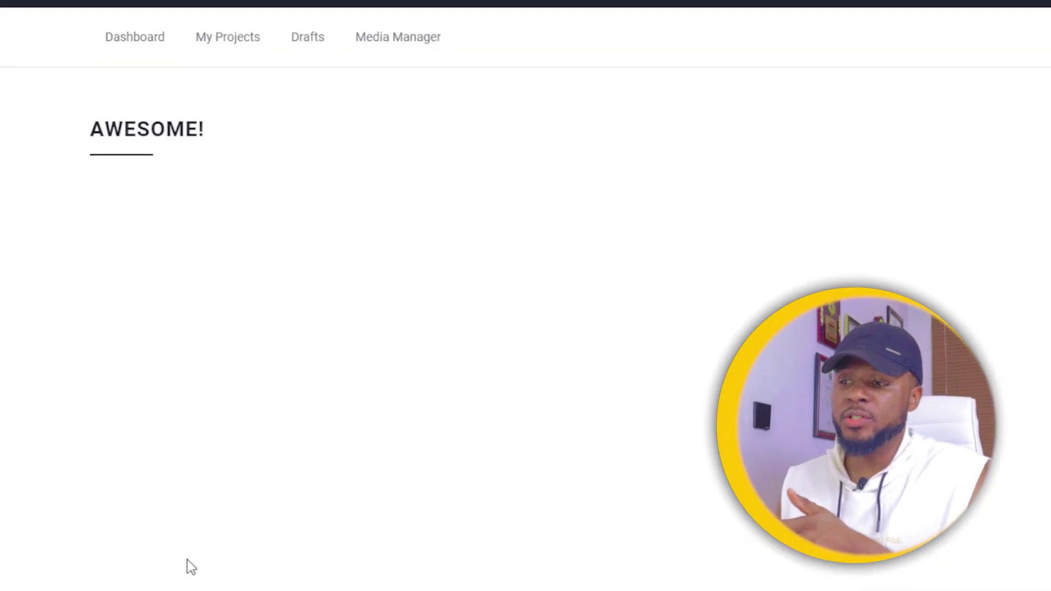
pyautogui.click(868, 560)
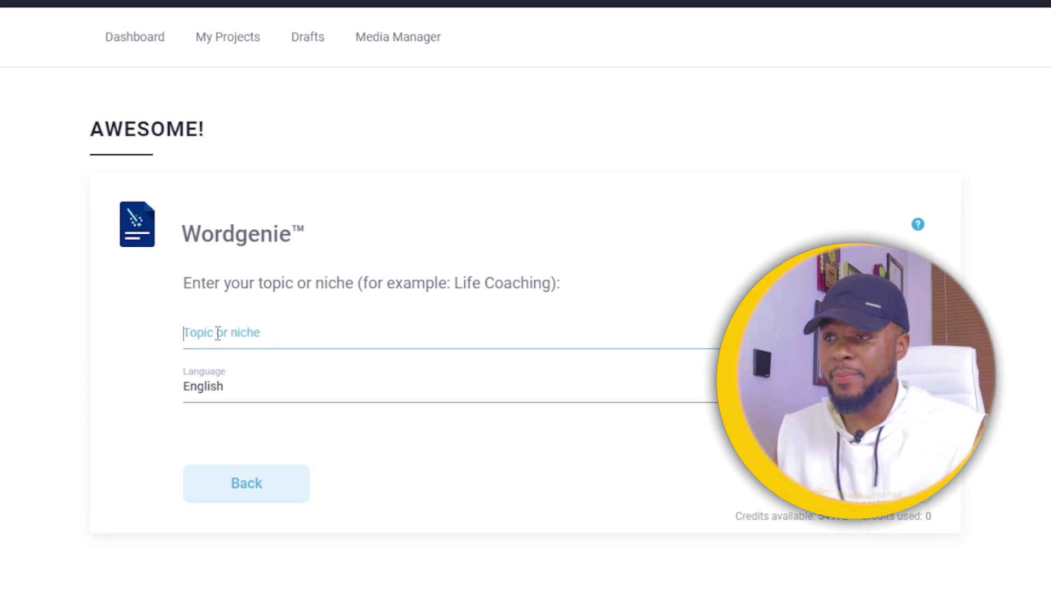
pyautogui.write('Relationship')
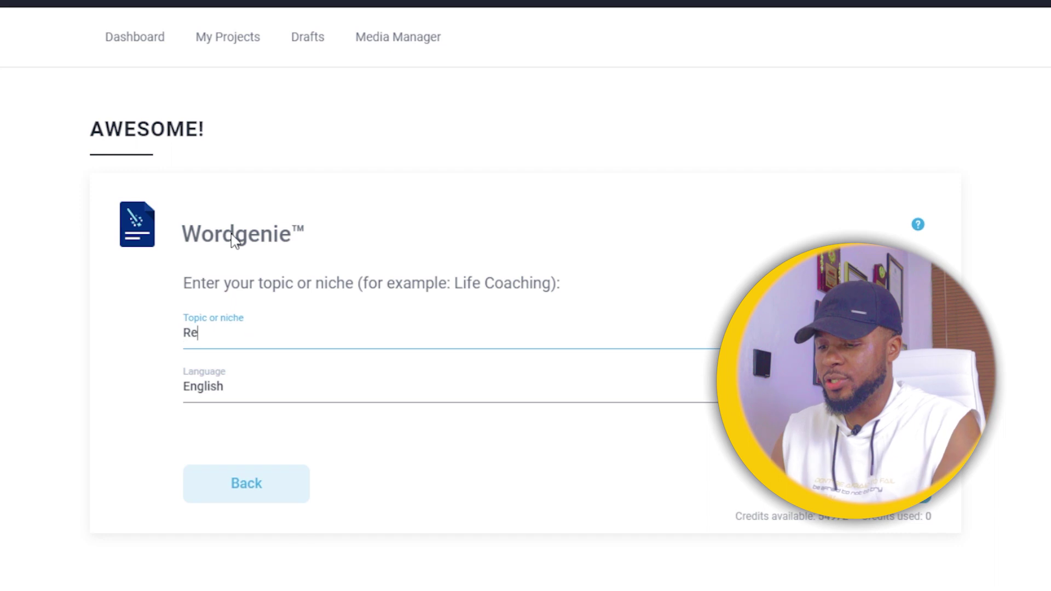
pyautogui.click(237, 390)
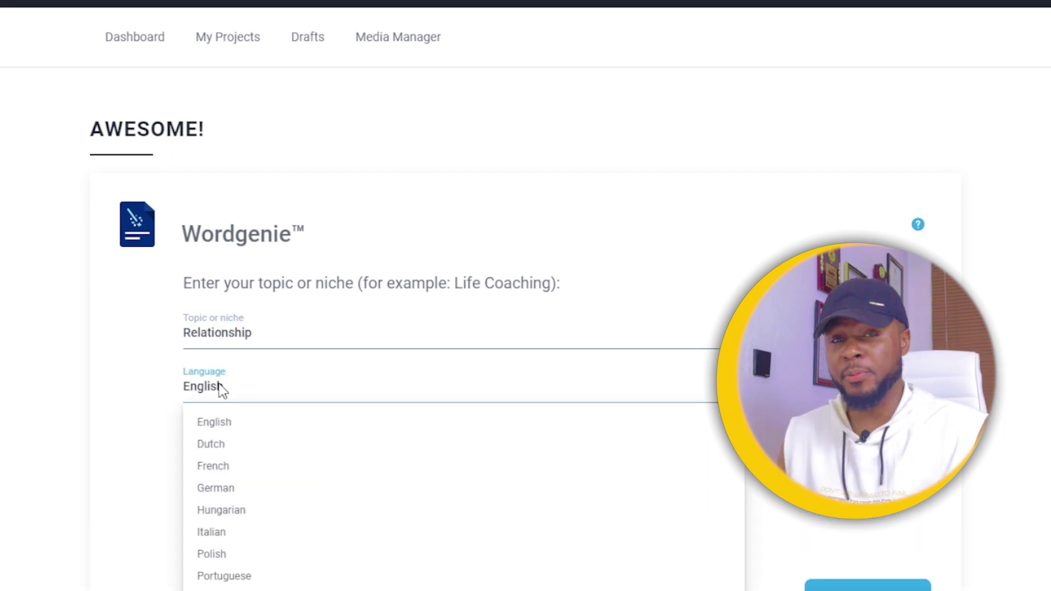
pyautogui.click(208, 422)
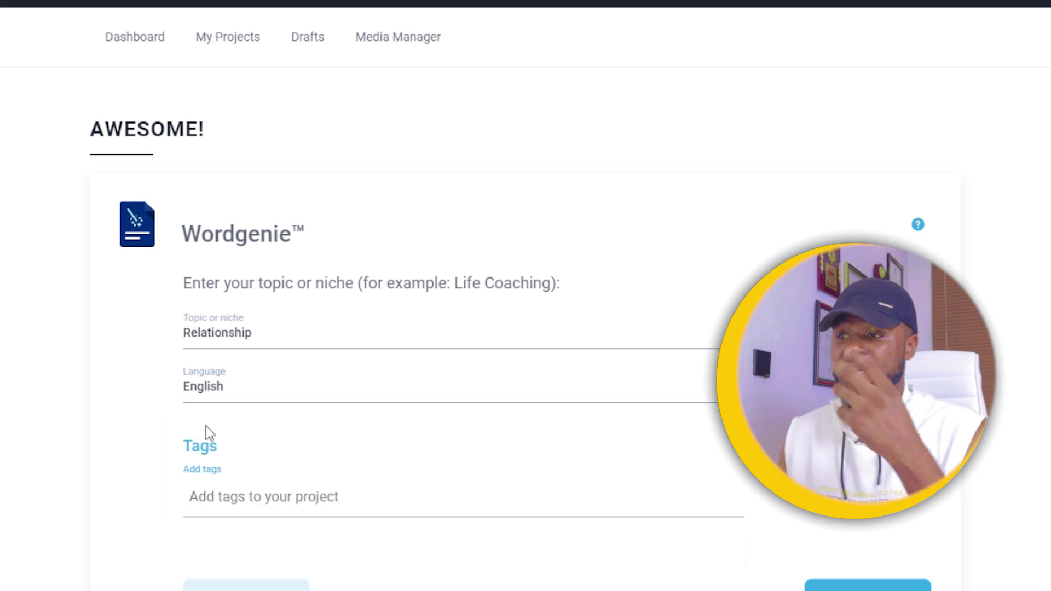
# - Tag the project Self Development, Life coaching and Health & wellness, then continue
pyautogui.click(321, 498)
pyautogui.scroll(-5, 253, 507)
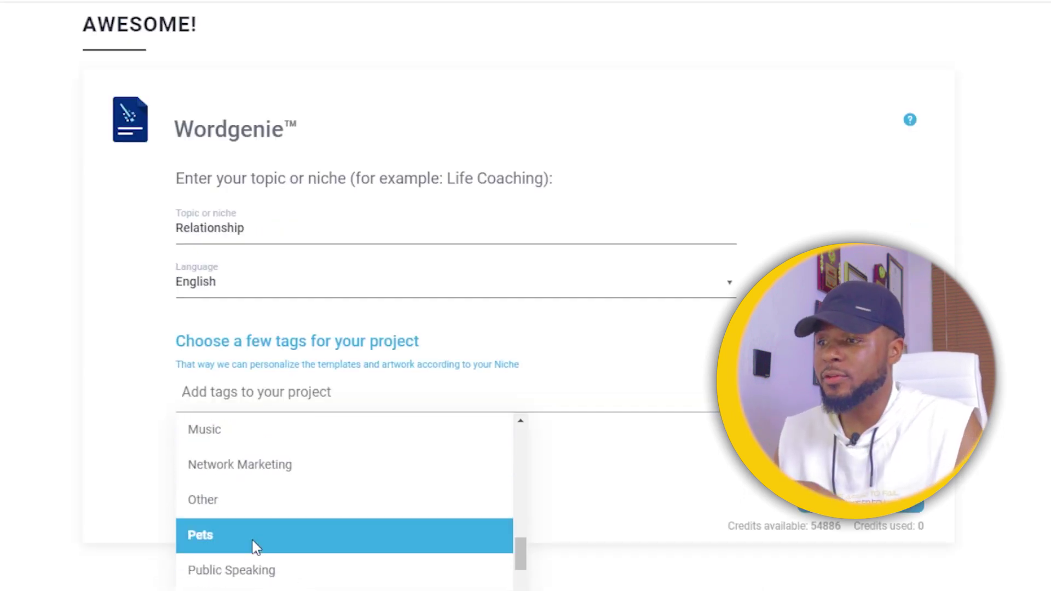
pyautogui.scroll(-3, 252, 507)
pyautogui.scroll(1, 254, 512)
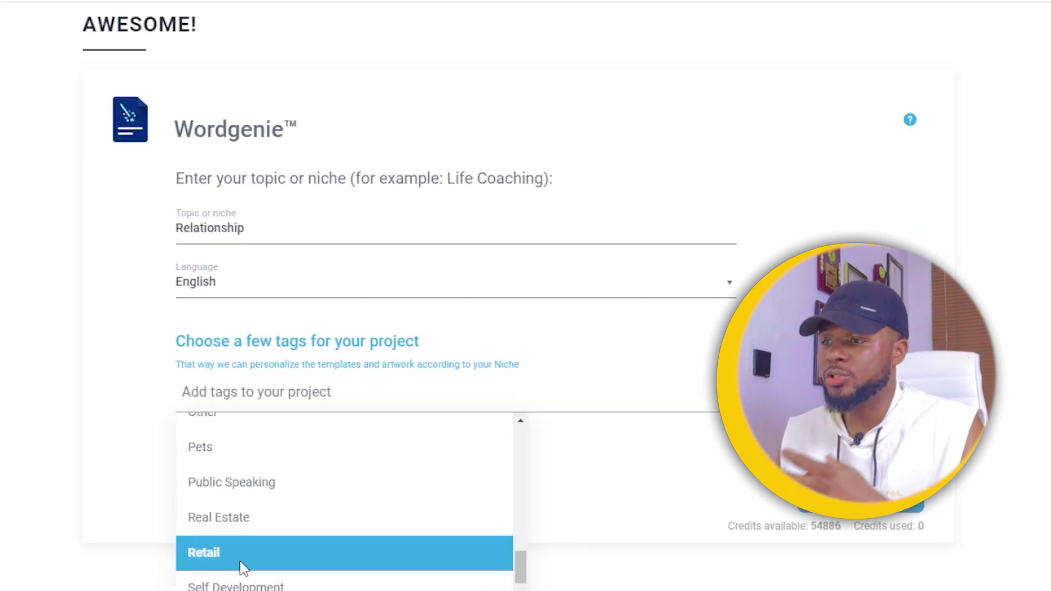
pyautogui.click(236, 584)
pyautogui.click(242, 439)
pyautogui.click(413, 500)
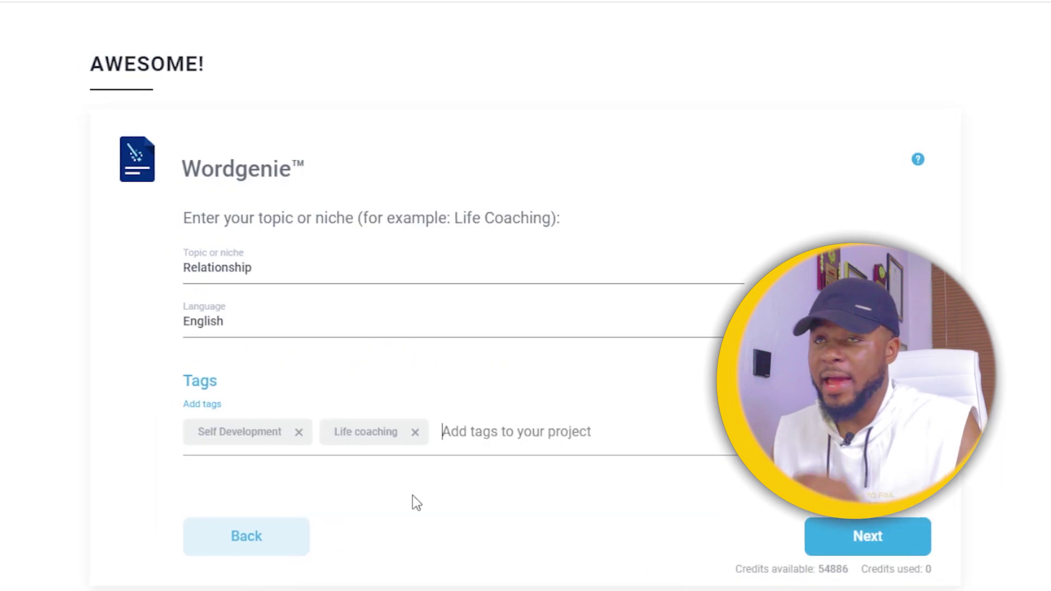
pyautogui.scroll(-3, 471, 515)
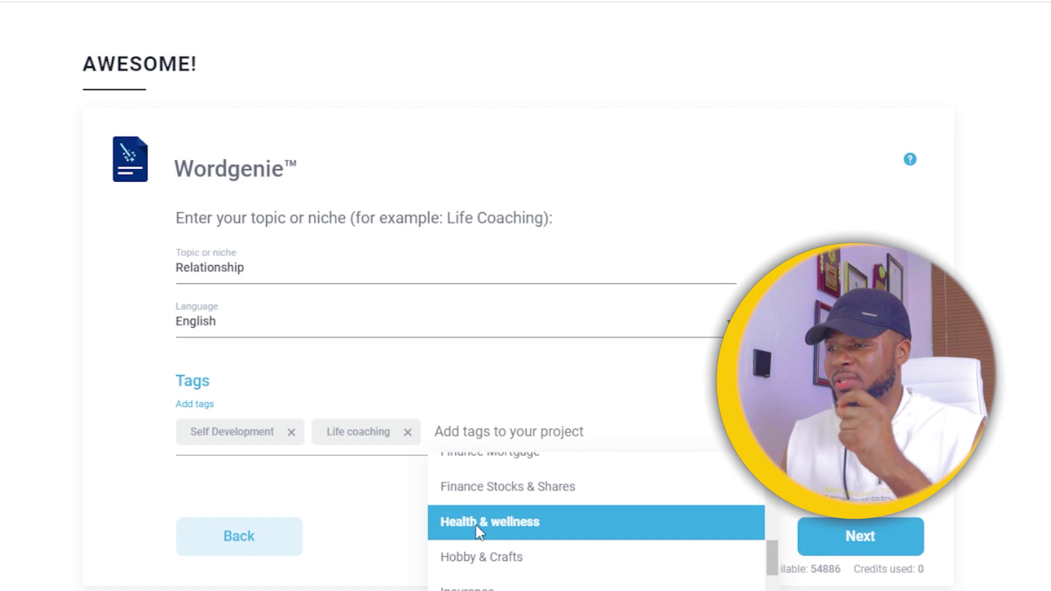
pyautogui.click(475, 523)
pyautogui.click(245, 460)
pyautogui.click(395, 440)
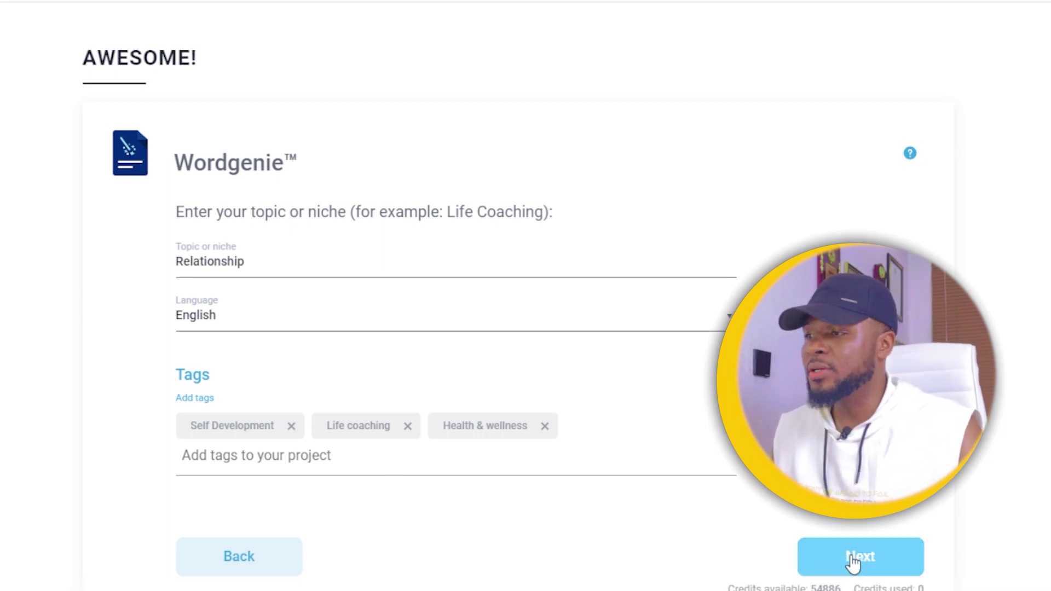
pyautogui.click(833, 564)
# - Tick the Relationship sub-niche and continue to the target audience question
pyautogui.scroll(-1, 253, 204)
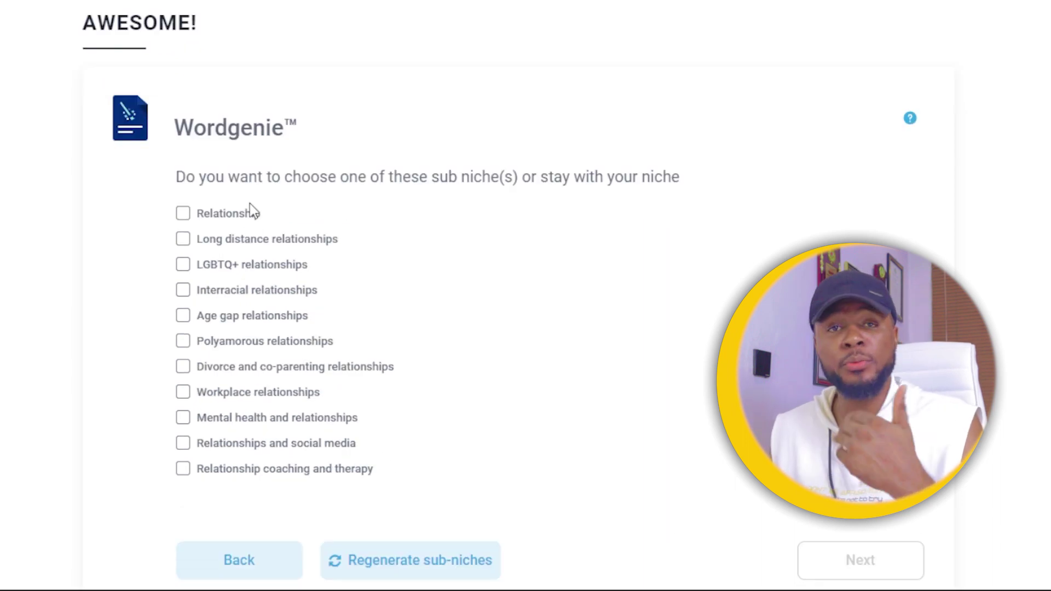
pyautogui.click(183, 214)
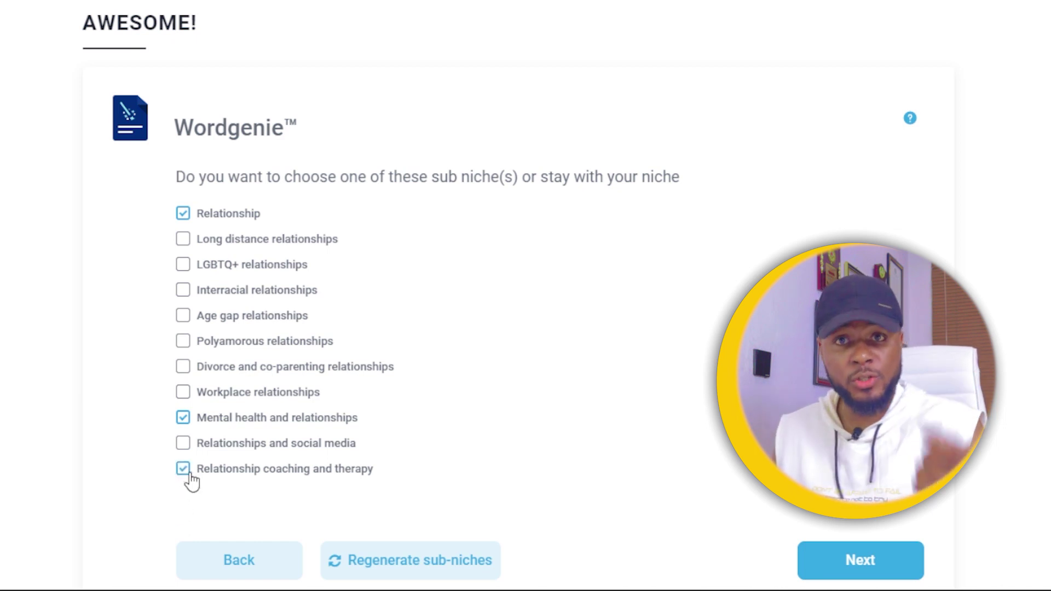
pyautogui.click(826, 561)
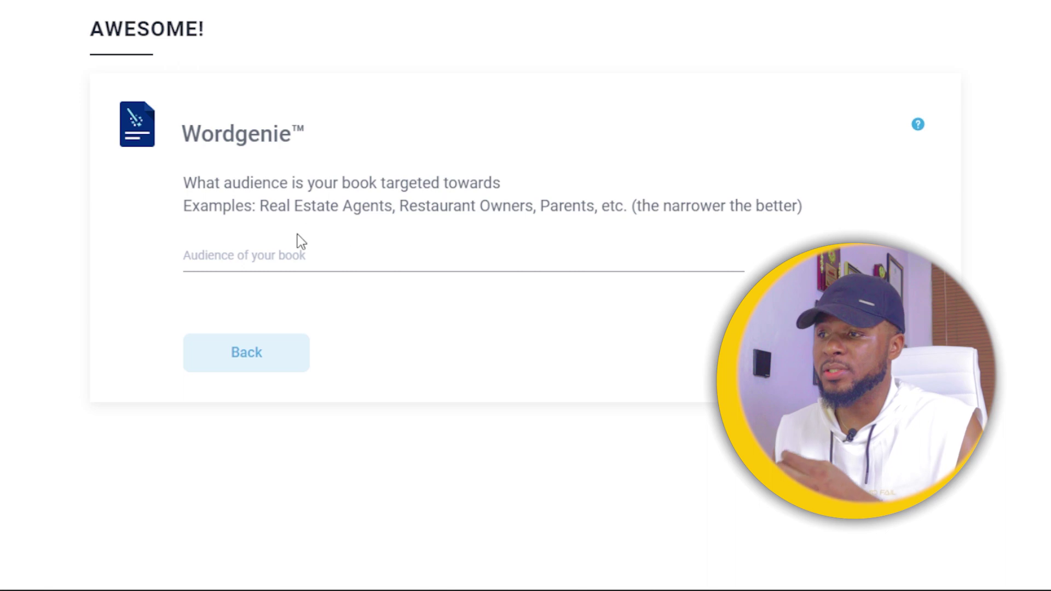
# - Enter 'singles and married' as the book's audience to get title suggestions
pyautogui.click(338, 256)
pyautogui.write('si')
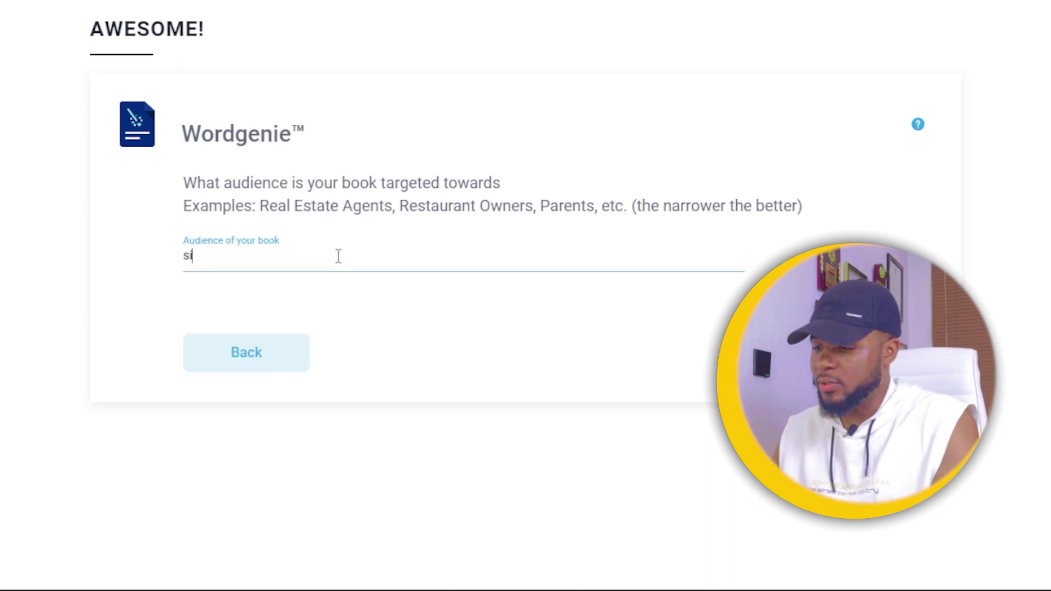
pyautogui.write('ngles')
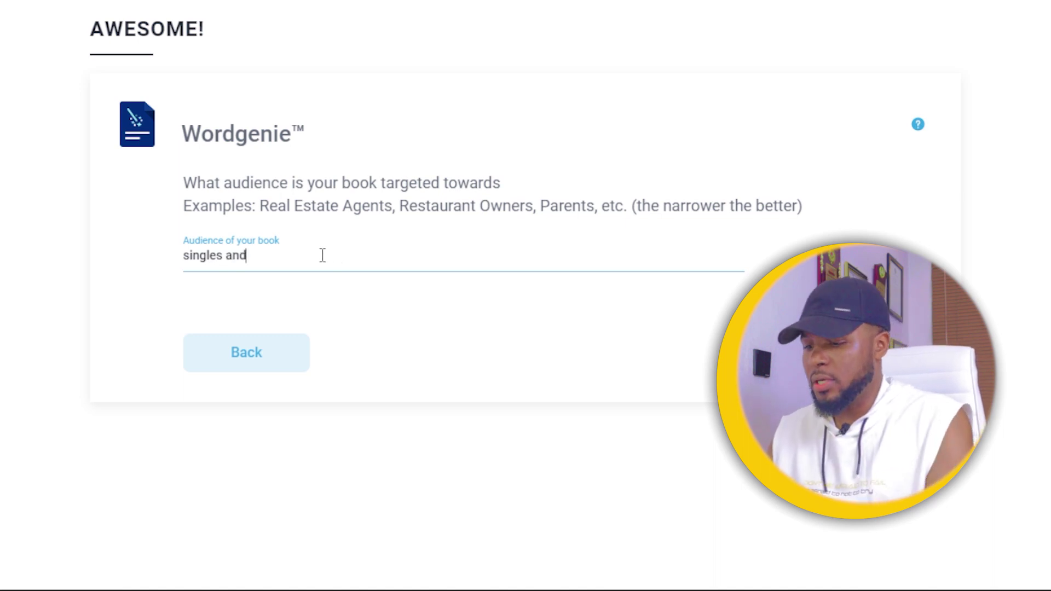
pyautogui.write(' and married')
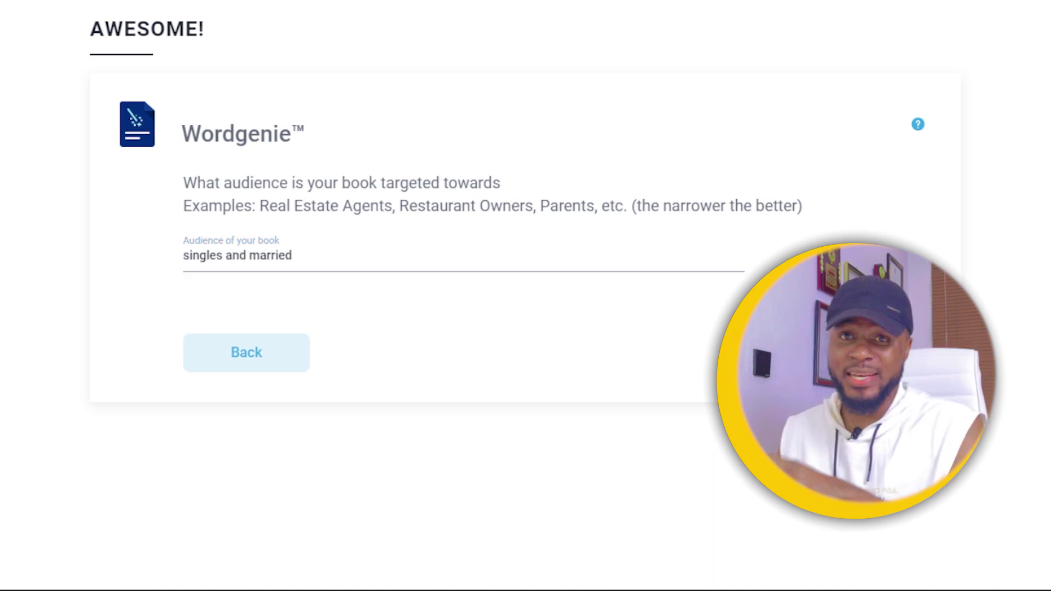
pyautogui.press('Return')
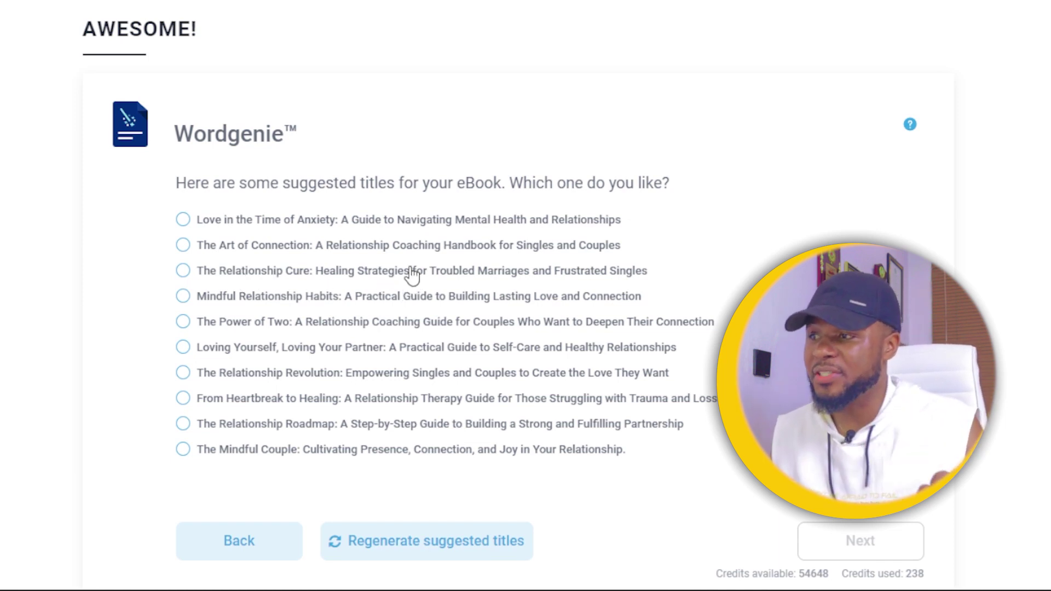
# - Choose 'The Relationship Cure: Healing Strategies for Troubled Marriages and Frustrated Singles' and request its outline
pyautogui.click(342, 279)
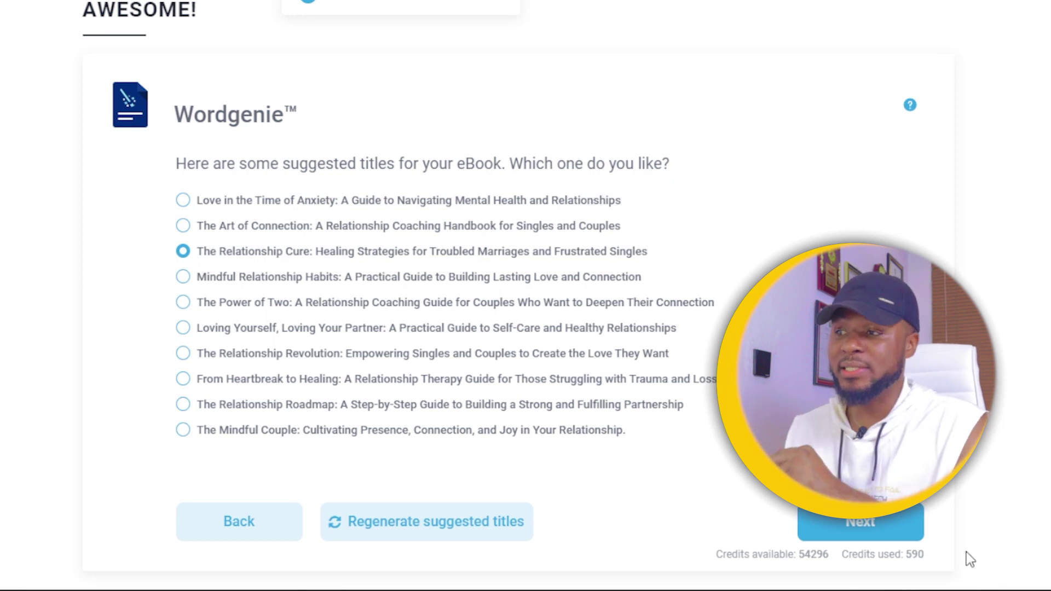
pyautogui.click(850, 525)
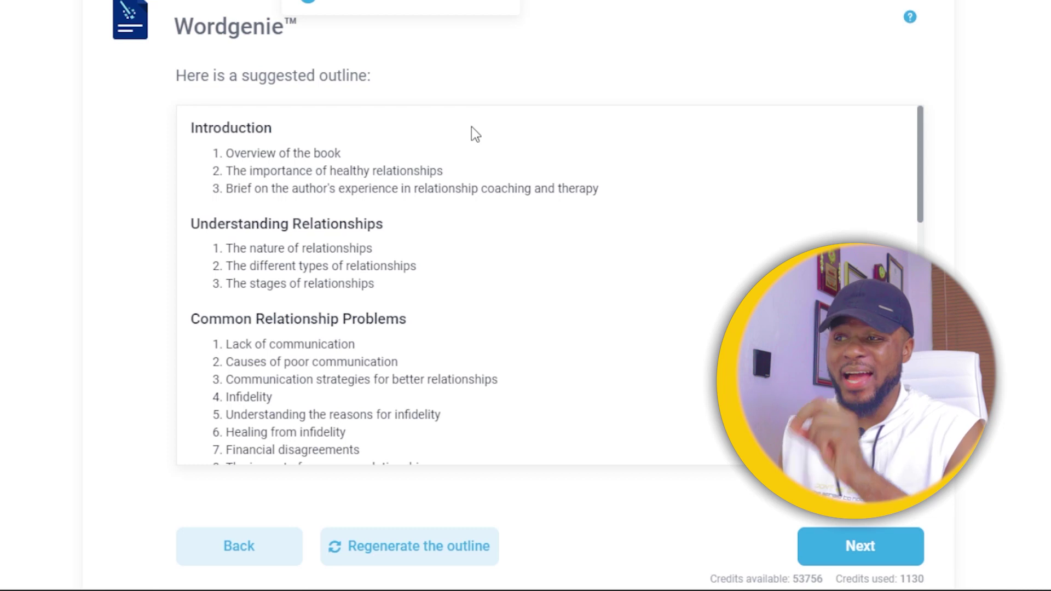
# - Review the outline from Introduction to Conclusion, then accept it to generate the content
pyautogui.scroll(-5, 473, 123)
pyautogui.scroll(5, 482, 114)
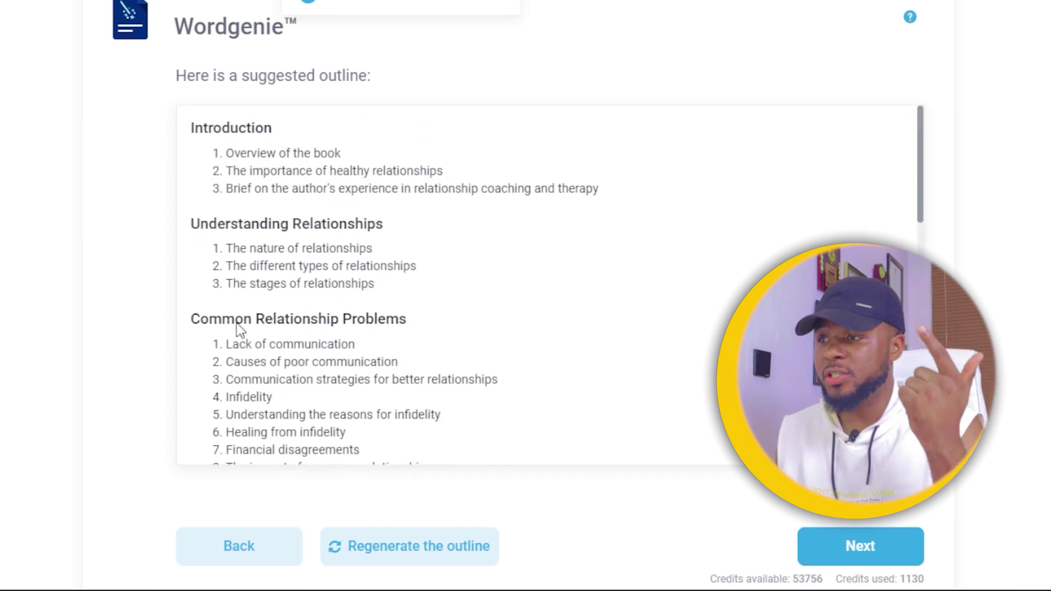
pyautogui.scroll(2, 433, 312)
pyautogui.scroll(-5, 352, 286)
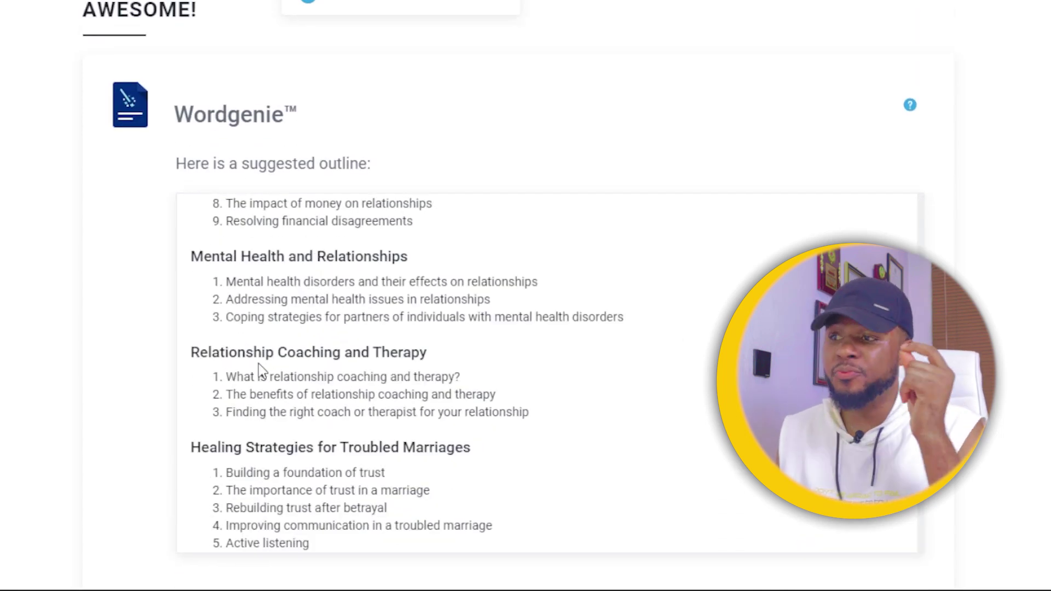
pyautogui.scroll(-2, 350, 376)
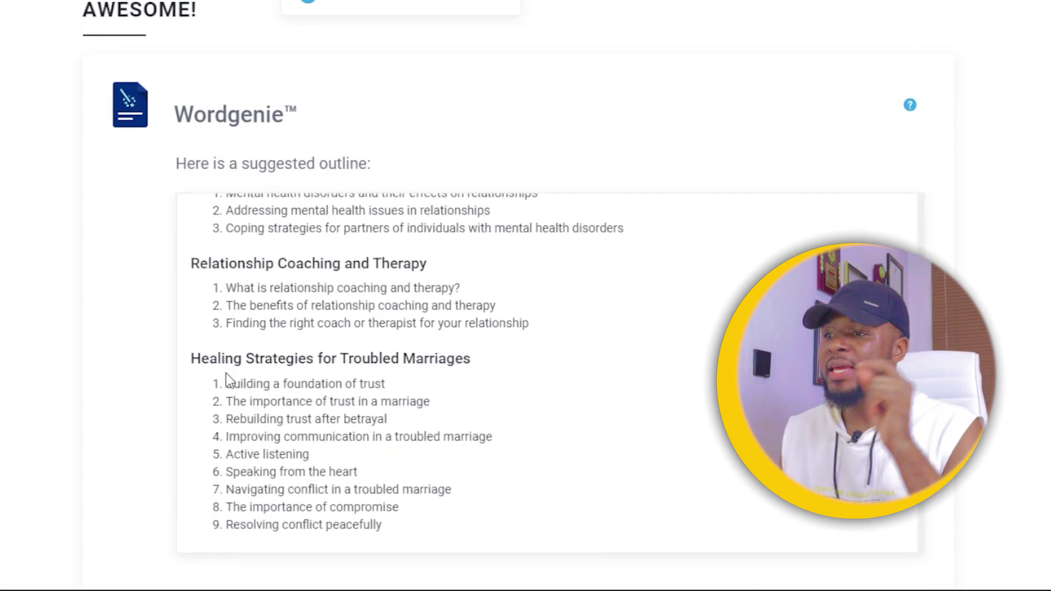
pyautogui.scroll(-2, 263, 356)
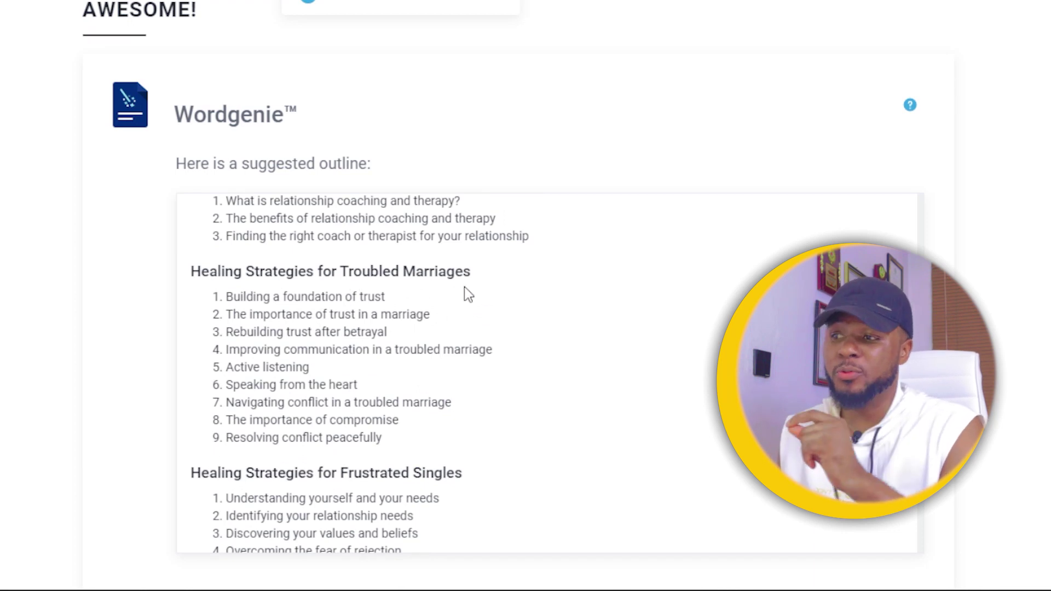
pyautogui.scroll(-2, 322, 392)
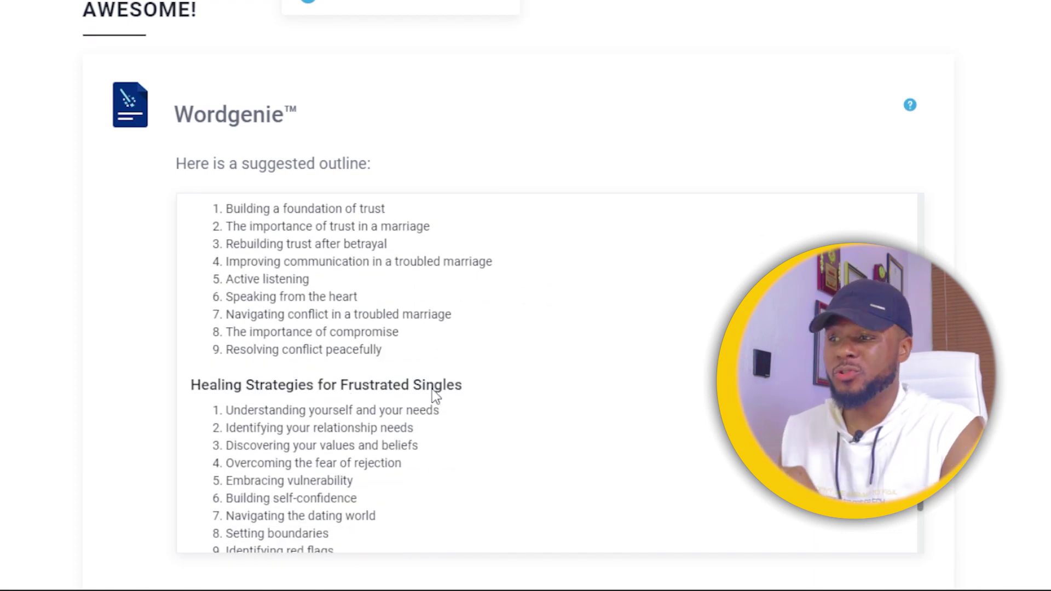
pyautogui.scroll(-5, 454, 386)
pyautogui.scroll(7, 254, 334)
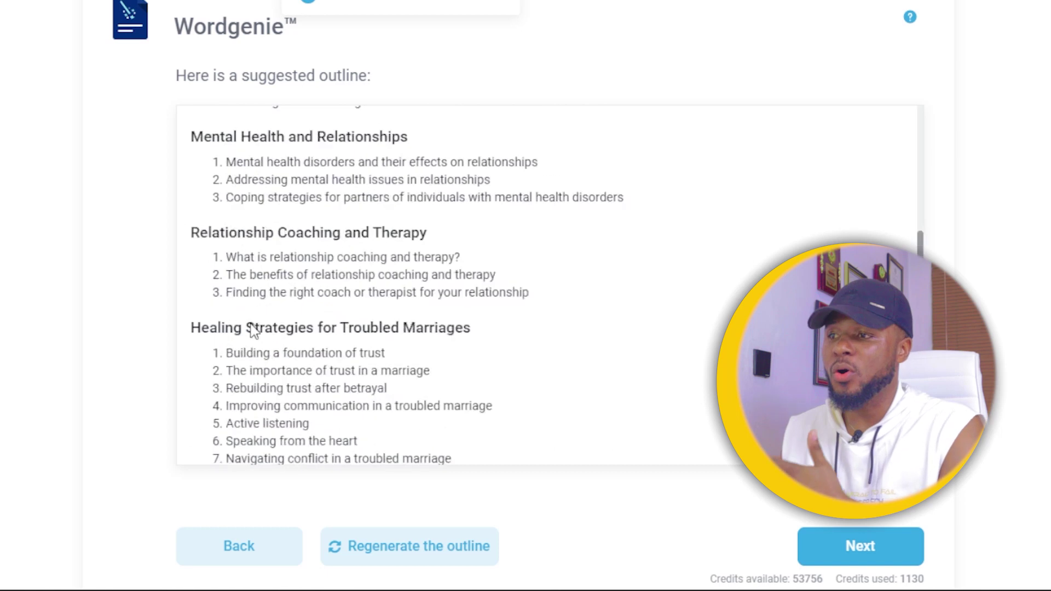
pyautogui.scroll(10, 251, 324)
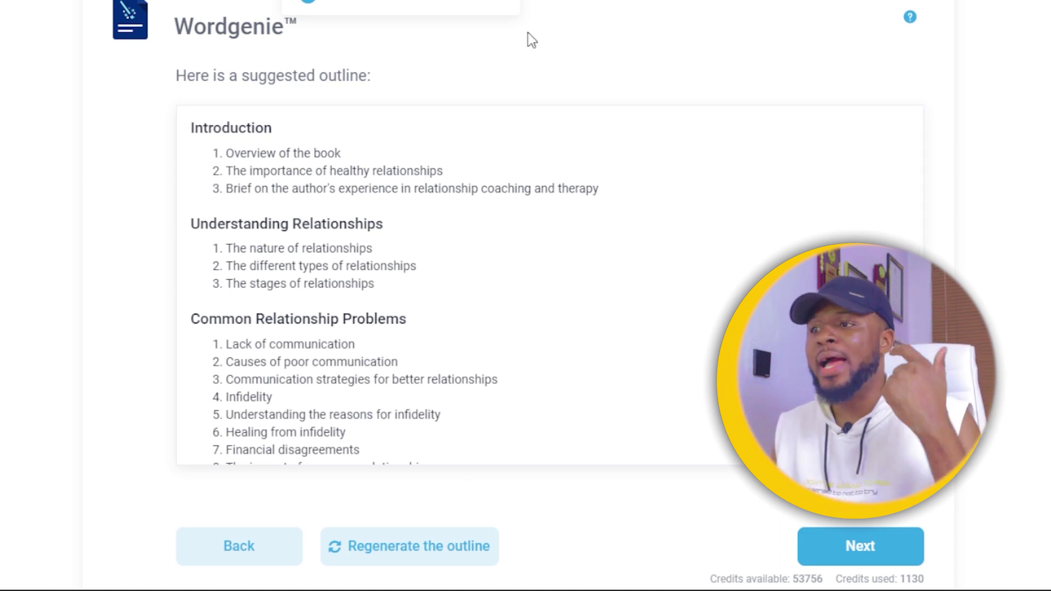
pyautogui.scroll(-1, 441, 88)
pyautogui.scroll(-15, 335, 129)
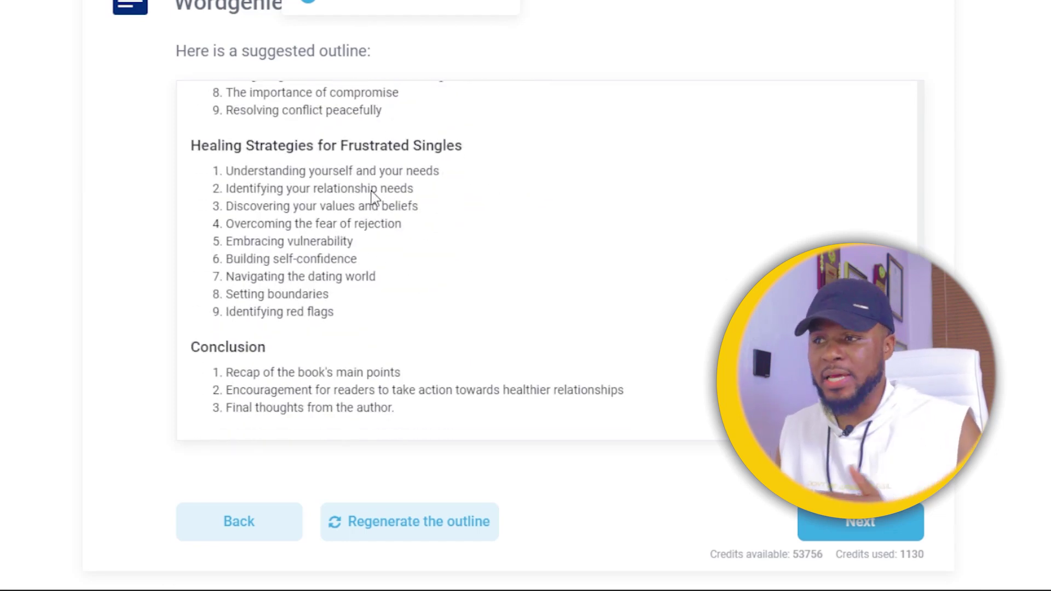
pyautogui.scroll(15, 372, 192)
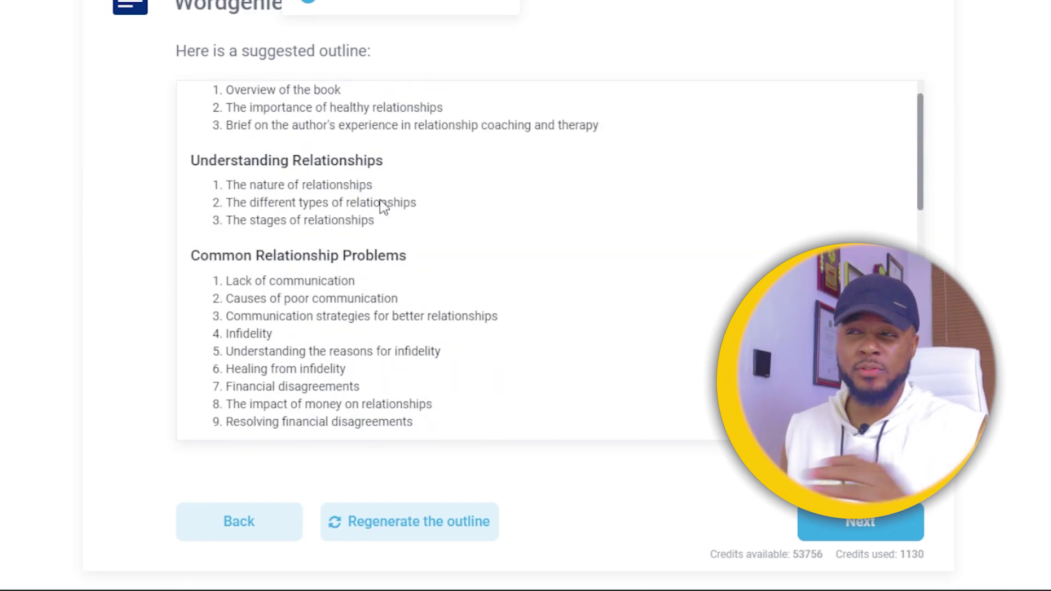
pyautogui.click(848, 534)
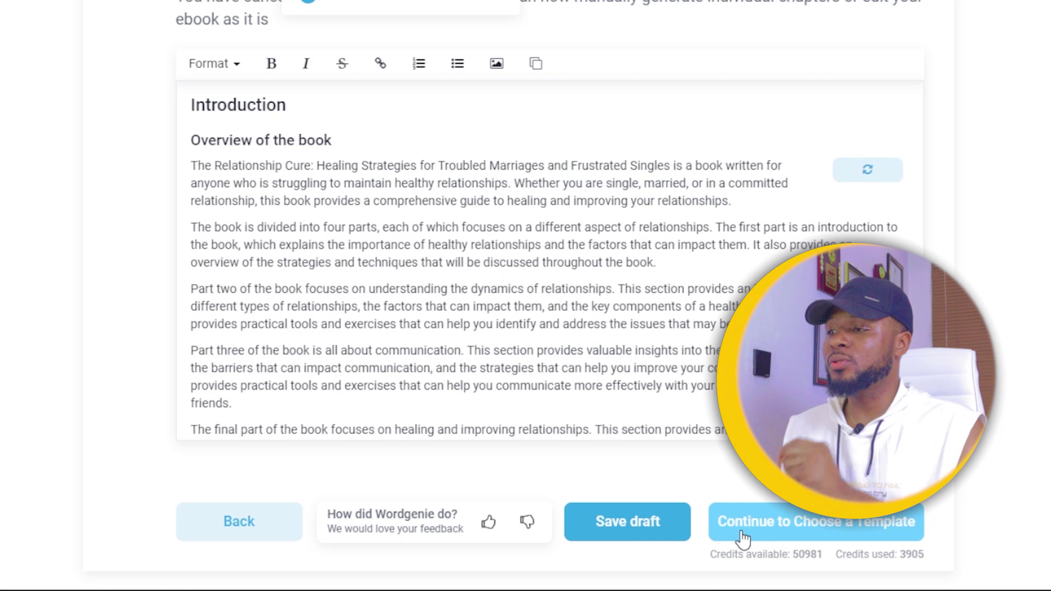
# - Accept the generated chapter text and continue to template selection
pyautogui.click(820, 534)
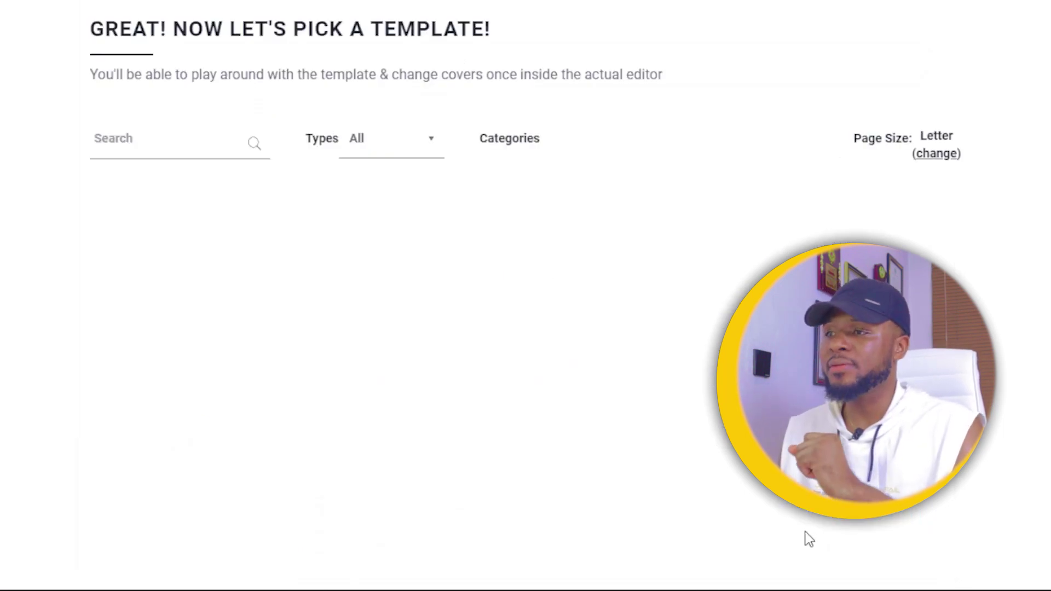
# - Find Relationship Coaching 1-01 in the template gallery and apply it to the eBook
pyautogui.scroll(-3, 600, 213)
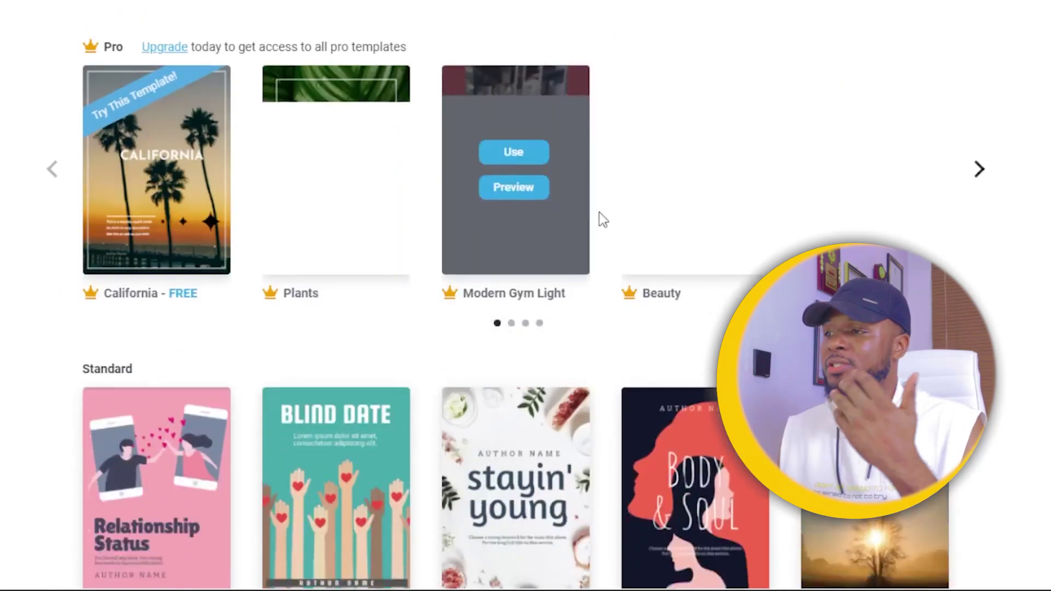
pyautogui.scroll(-10, 221, 334)
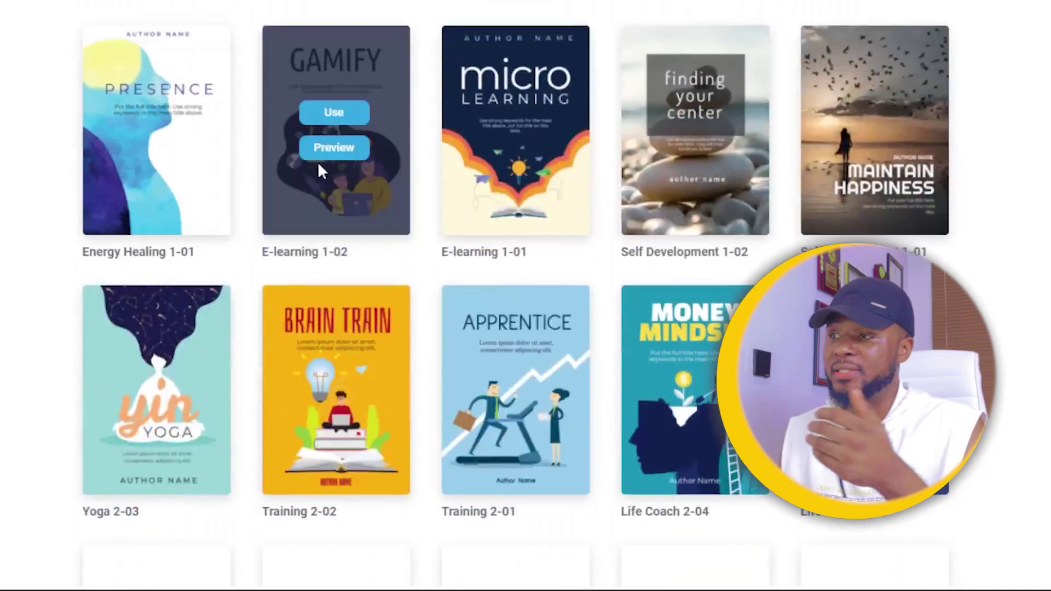
pyautogui.scroll(-3, 235, 265)
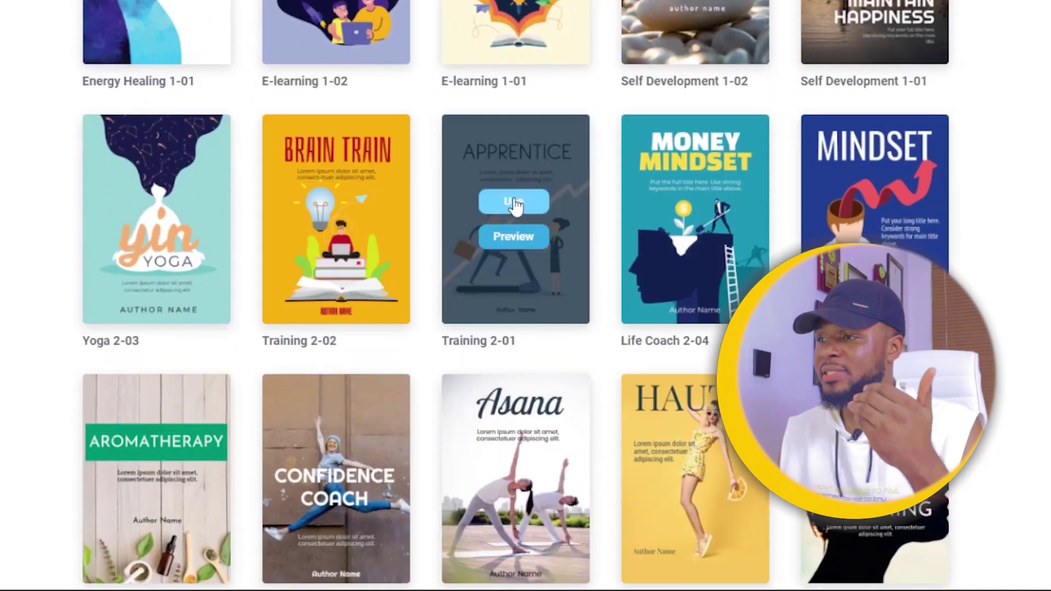
pyautogui.scroll(-6, 514, 203)
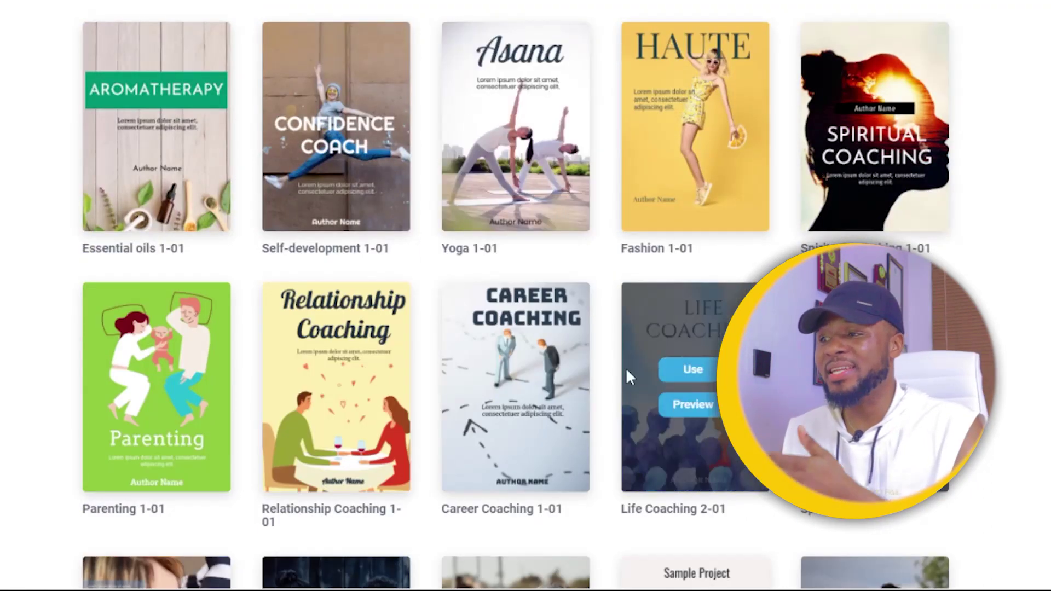
pyautogui.scroll(10, 614, 379)
pyautogui.scroll(3, 536, 387)
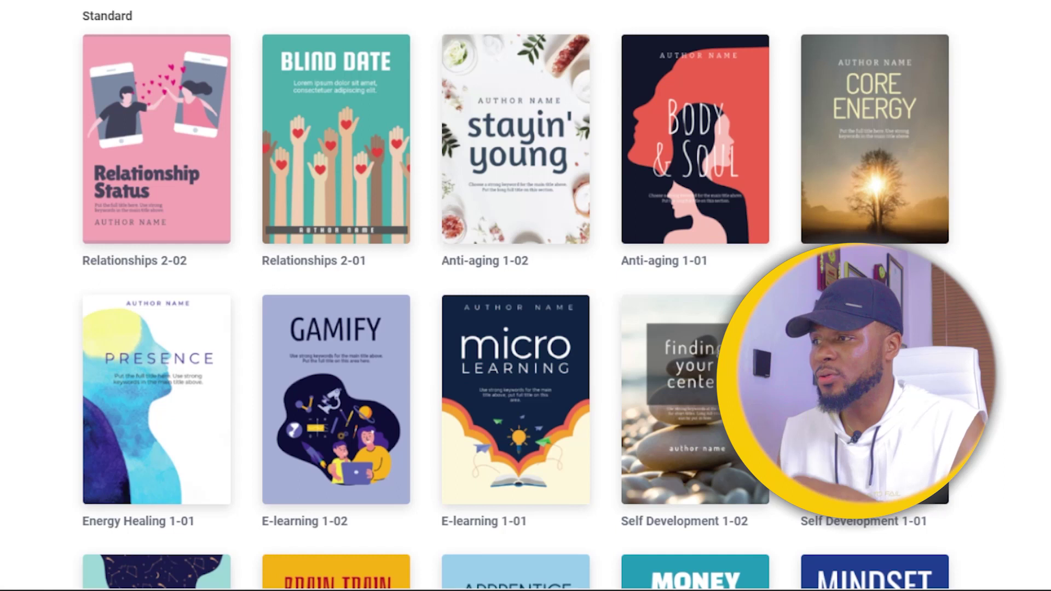
pyautogui.scroll(-10, 707, 294)
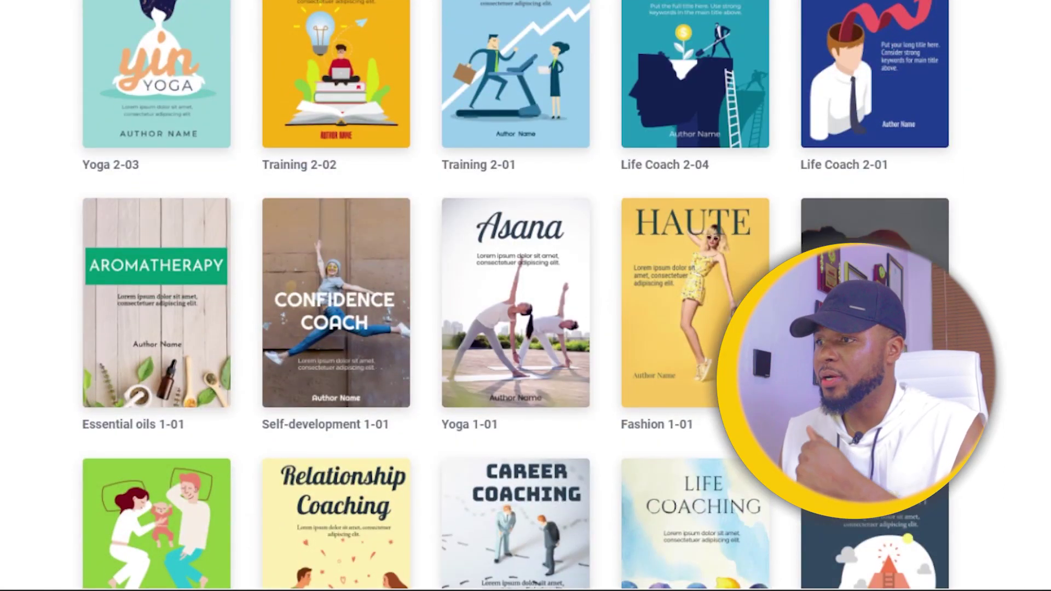
pyautogui.scroll(-5, 344, 325)
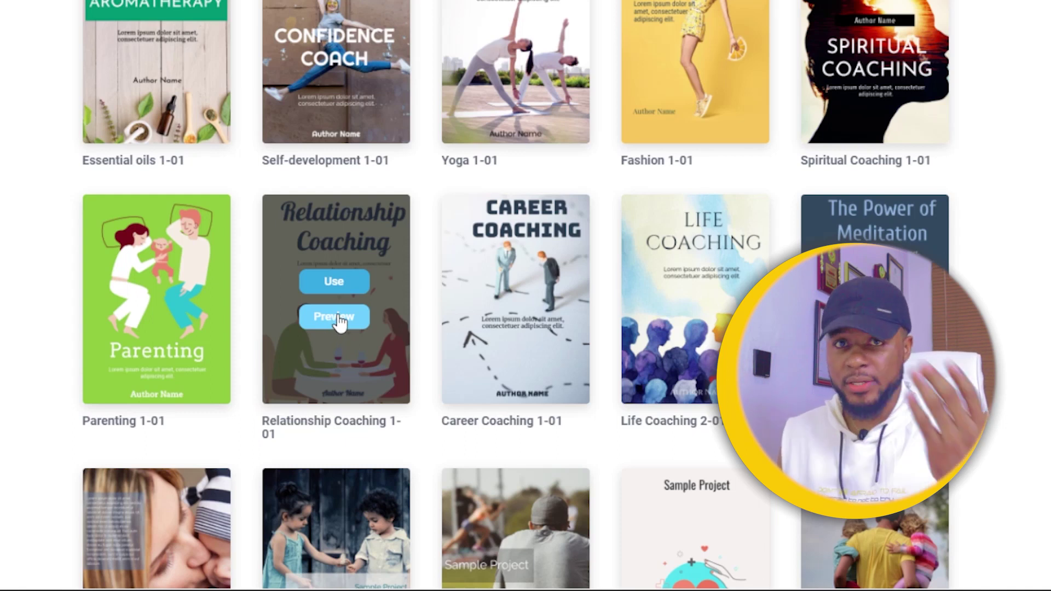
pyautogui.click(334, 282)
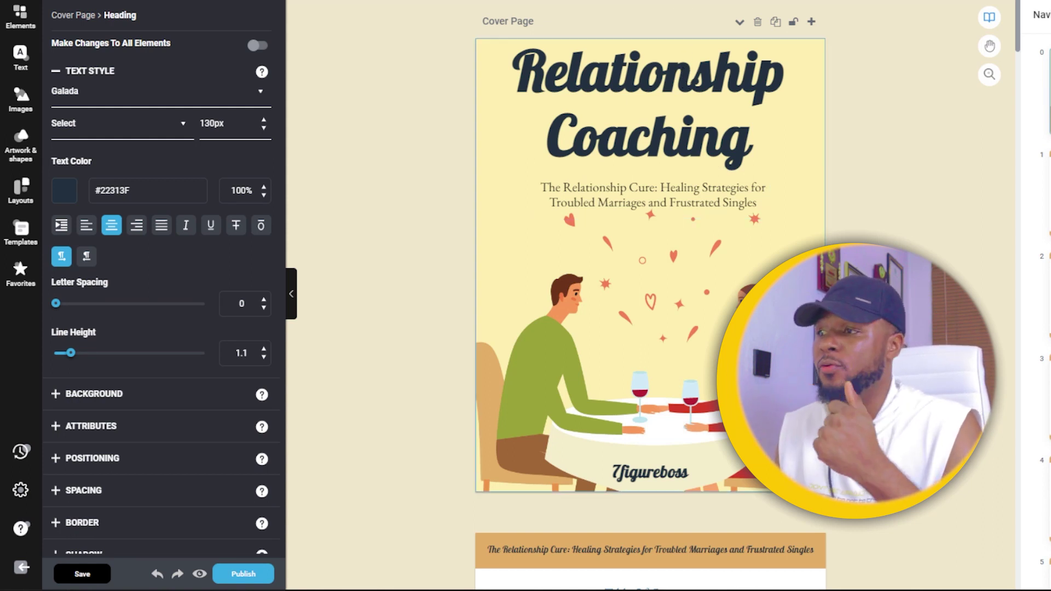
# - Select the cover heading and expand its Background and Attributes settings
pyautogui.click(766, 329)
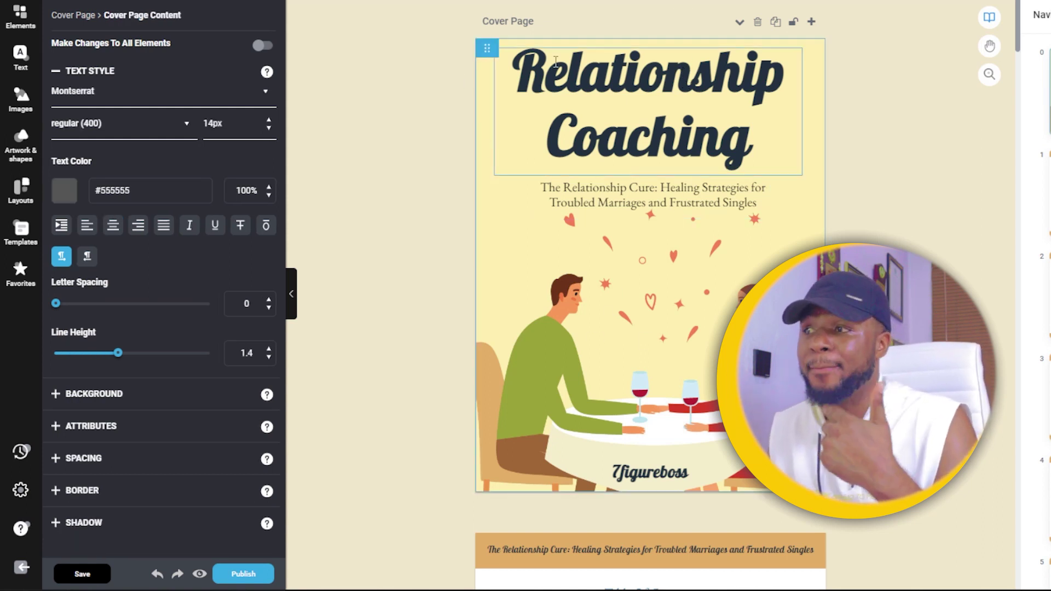
pyautogui.click(694, 72)
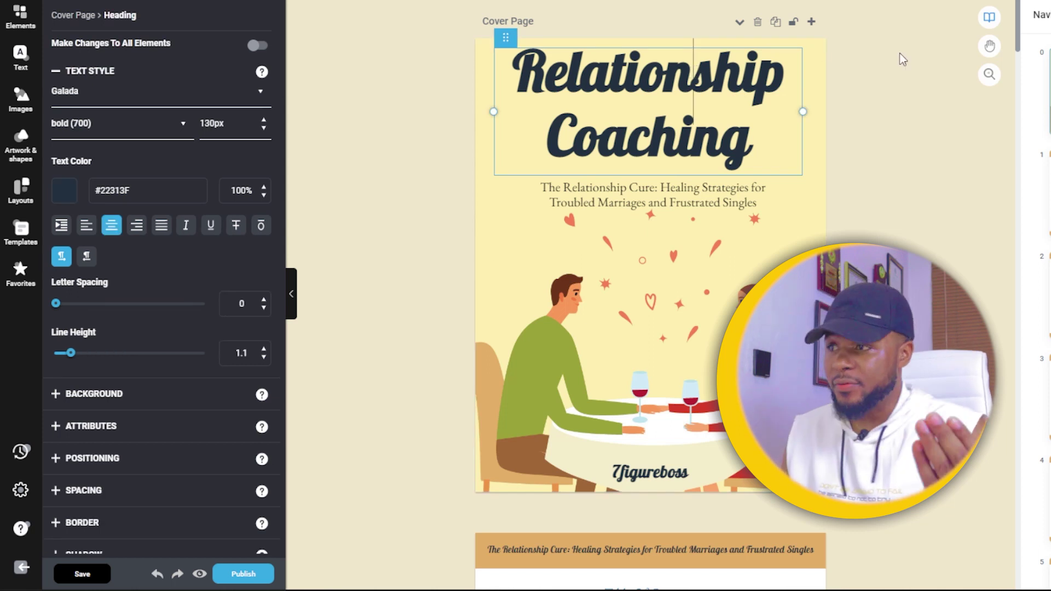
pyautogui.scroll(-1, 164, 274)
pyautogui.scroll(-3, 711, 258)
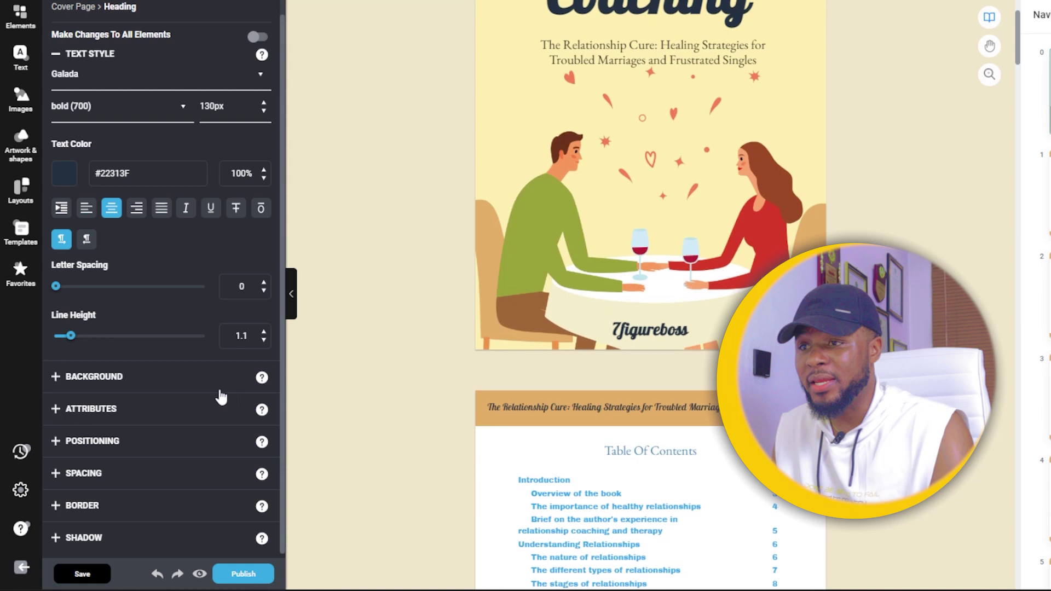
pyautogui.scroll(3, 307, 384)
pyautogui.click(56, 377)
pyautogui.scroll(-2, 140, 446)
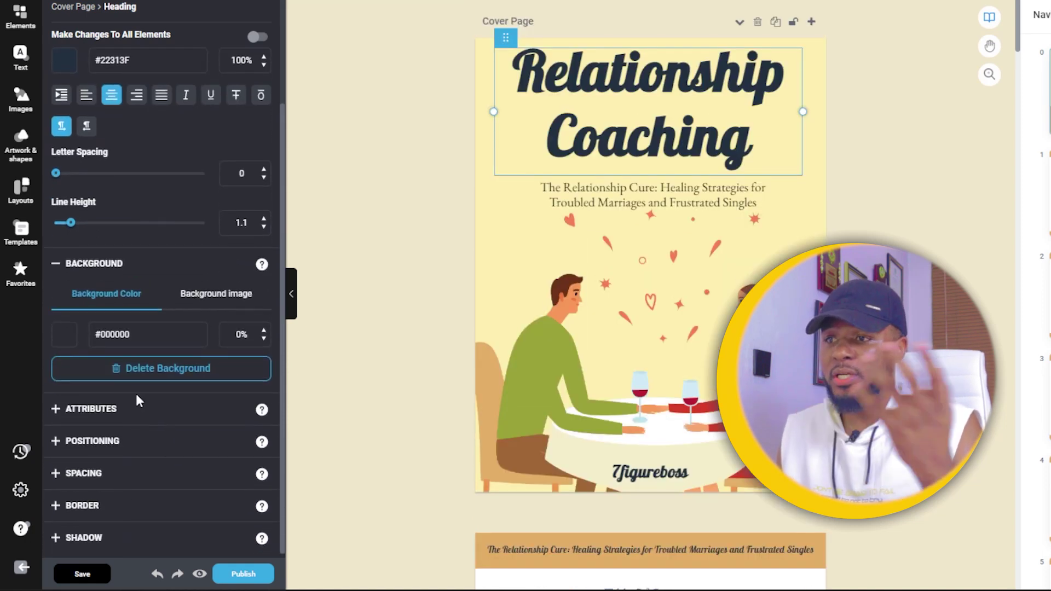
pyautogui.click(56, 409)
# - Scroll through the table of contents and Introduction pages, then back toward the cover
pyautogui.scroll(-3, 186, 383)
pyautogui.scroll(-2, 169, 250)
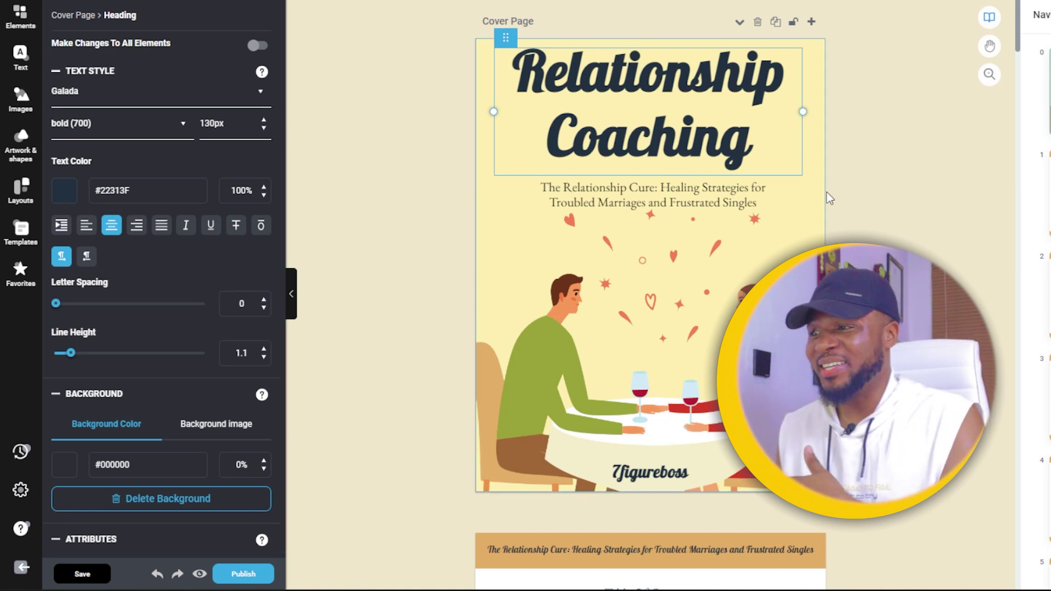
pyautogui.scroll(-4, 844, 198)
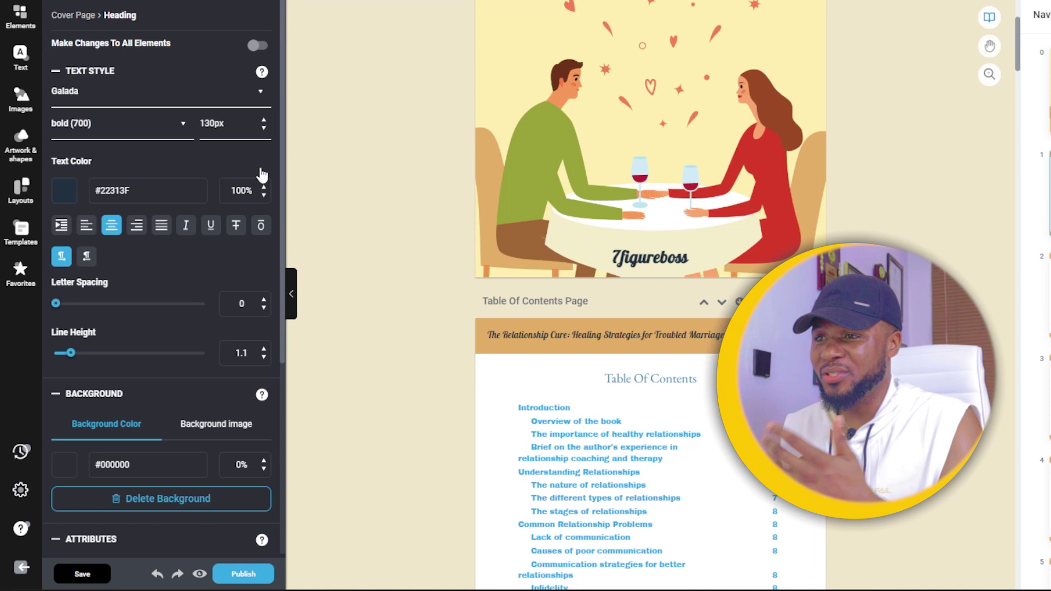
pyautogui.scroll(4, 317, 158)
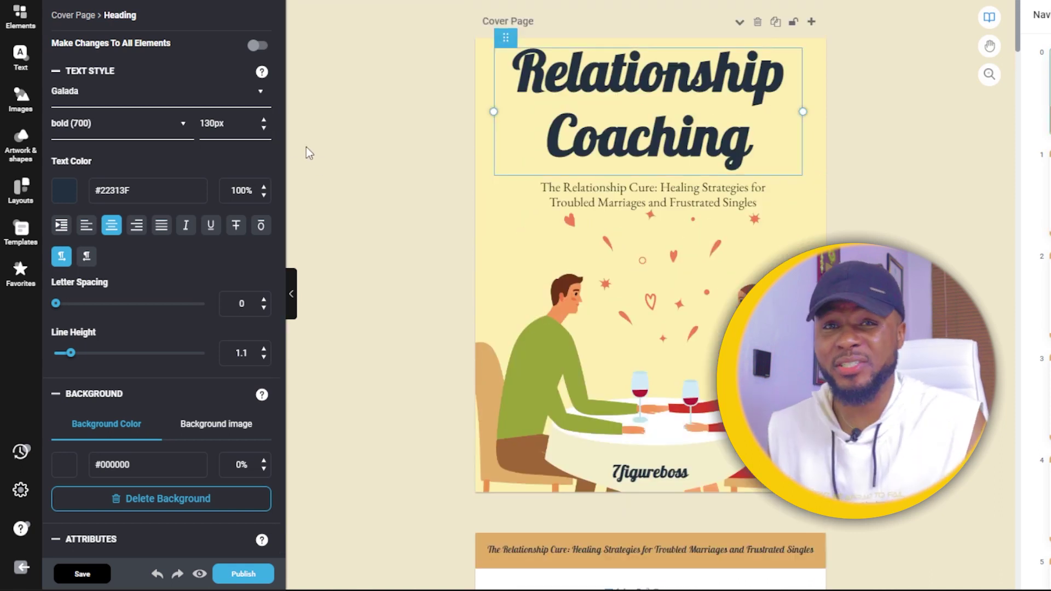
pyautogui.scroll(-4, 816, 160)
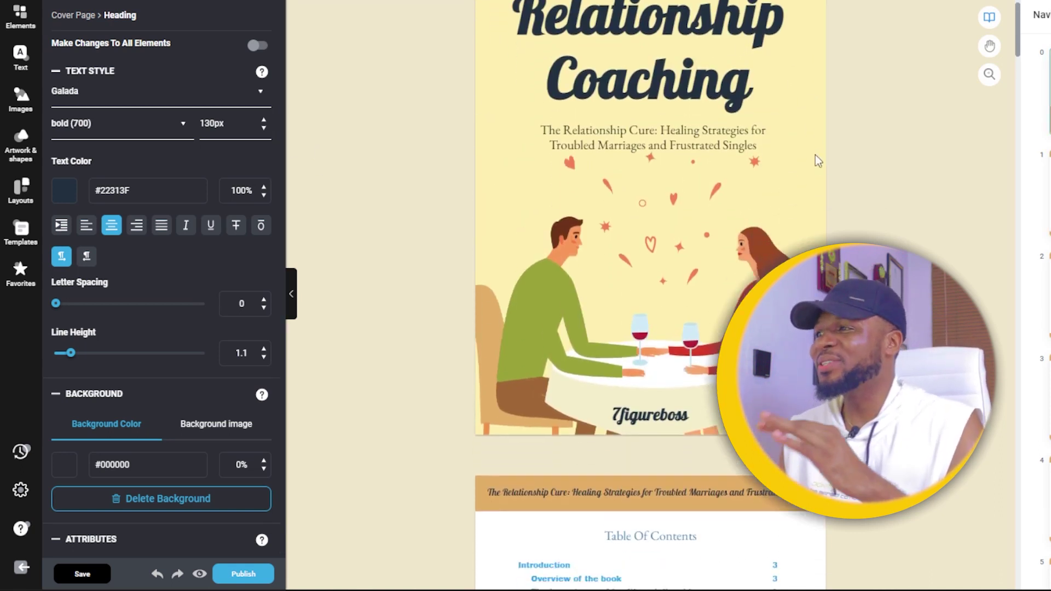
pyautogui.scroll(-15, 569, 272)
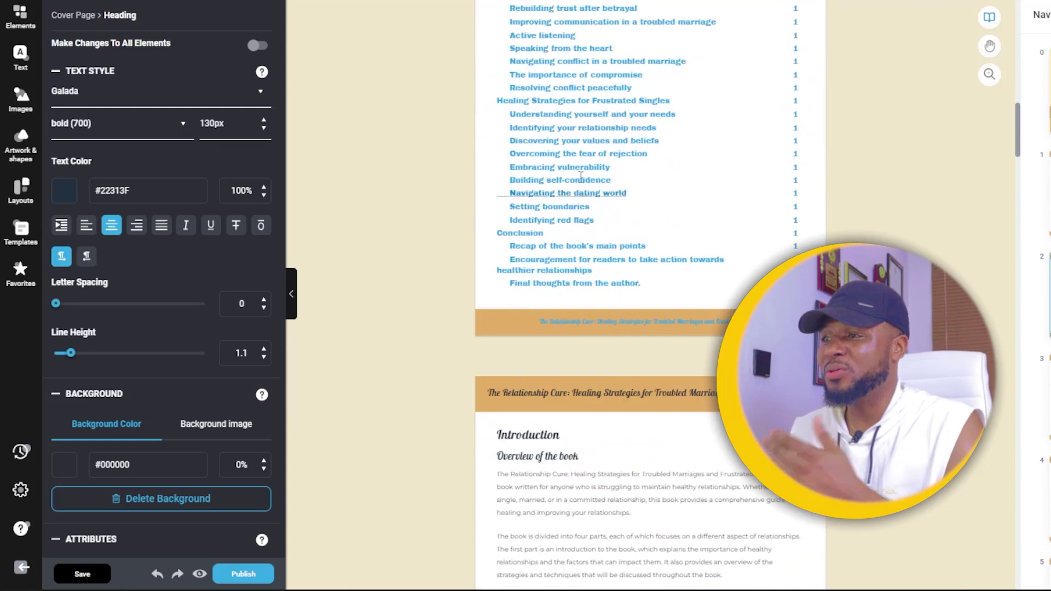
pyautogui.scroll(-5, 569, 272)
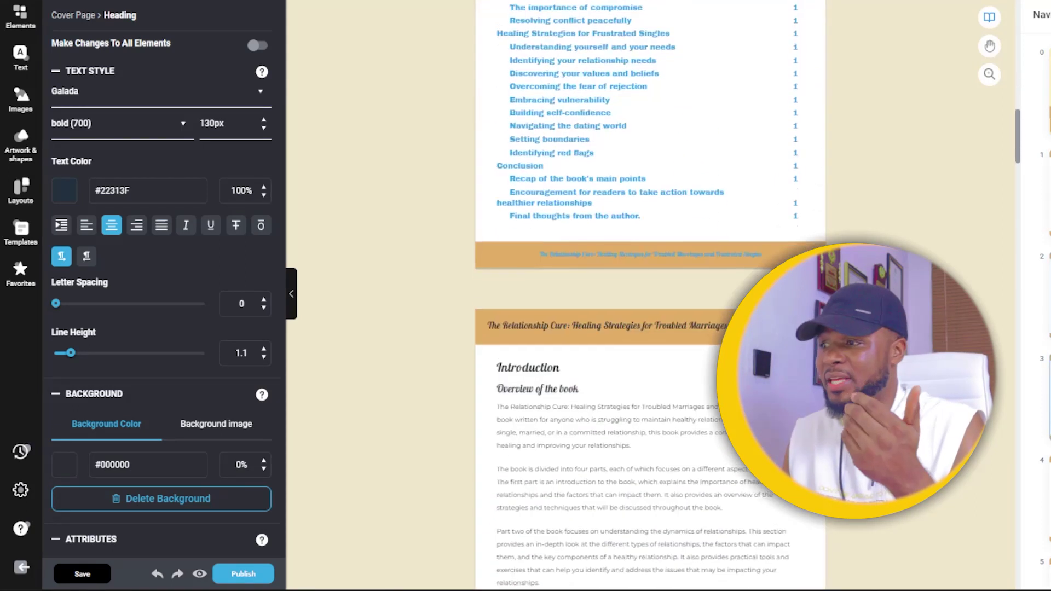
pyautogui.scroll(4, 651, 296)
pyautogui.scroll(-5, 651, 296)
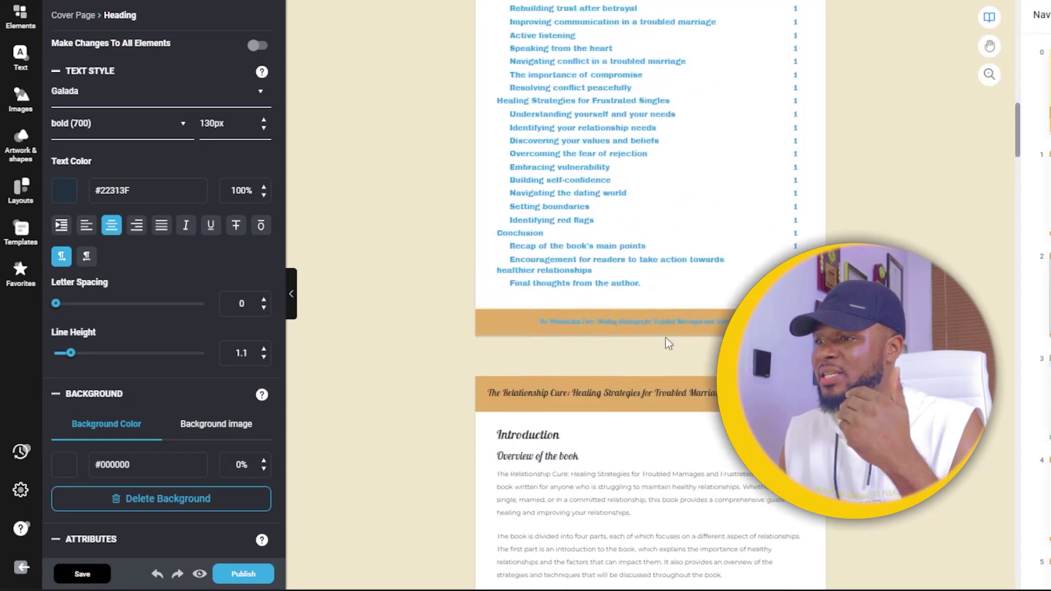
pyautogui.scroll(-10, 587, 295)
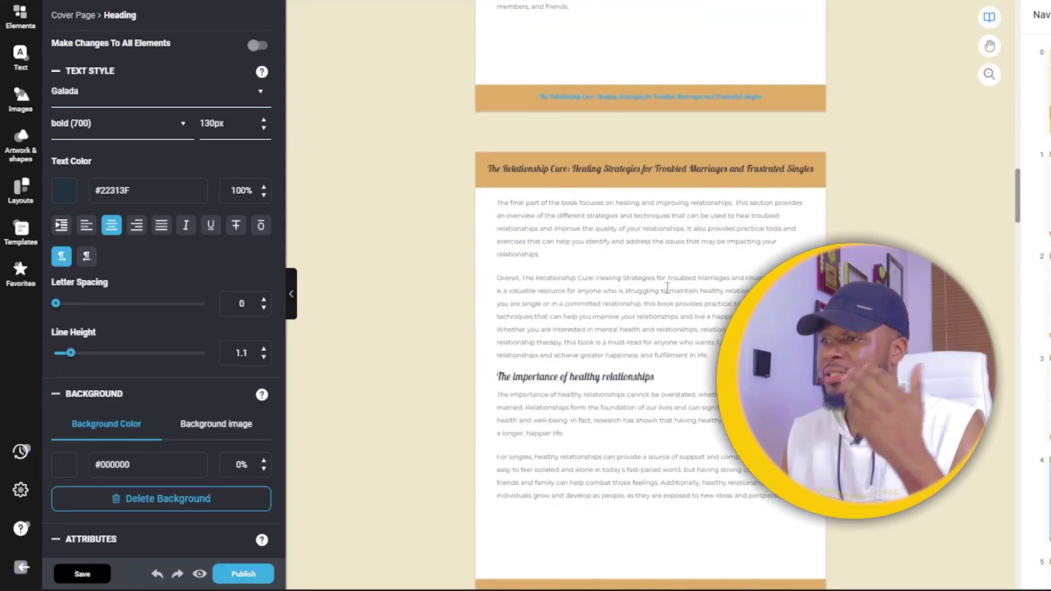
pyautogui.scroll(-2, 602, 285)
pyautogui.scroll(2, 617, 276)
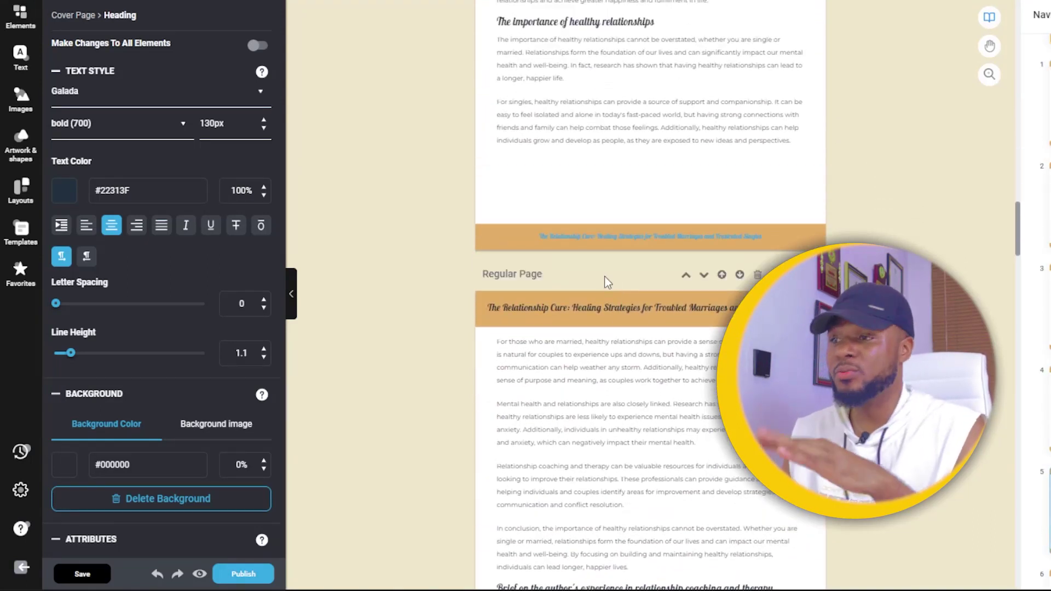
pyautogui.scroll(3, 605, 272)
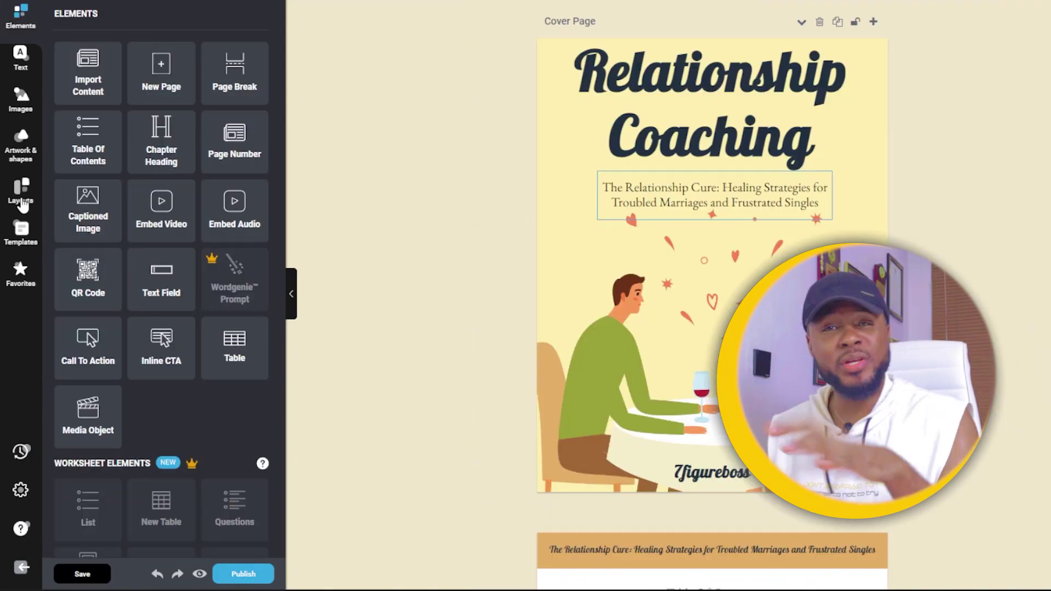
# - Preview the E-commerce 2-01 template from the Templates list and close it unused
pyautogui.click(20, 232)
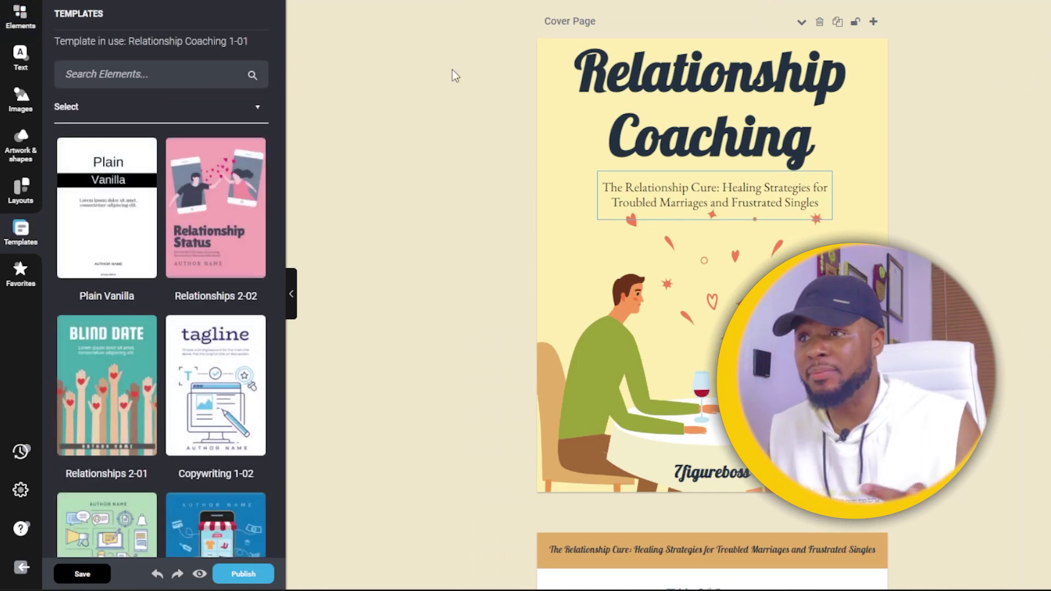
pyautogui.scroll(-1, 453, 76)
pyautogui.scroll(-3, 111, 296)
pyautogui.scroll(-8, 161, 257)
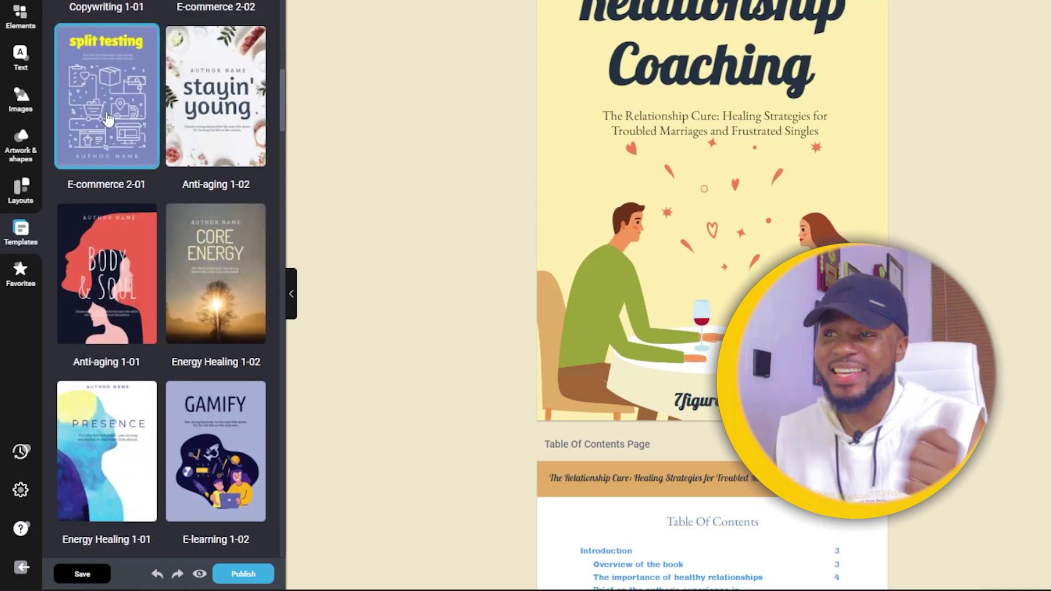
pyautogui.click(108, 119)
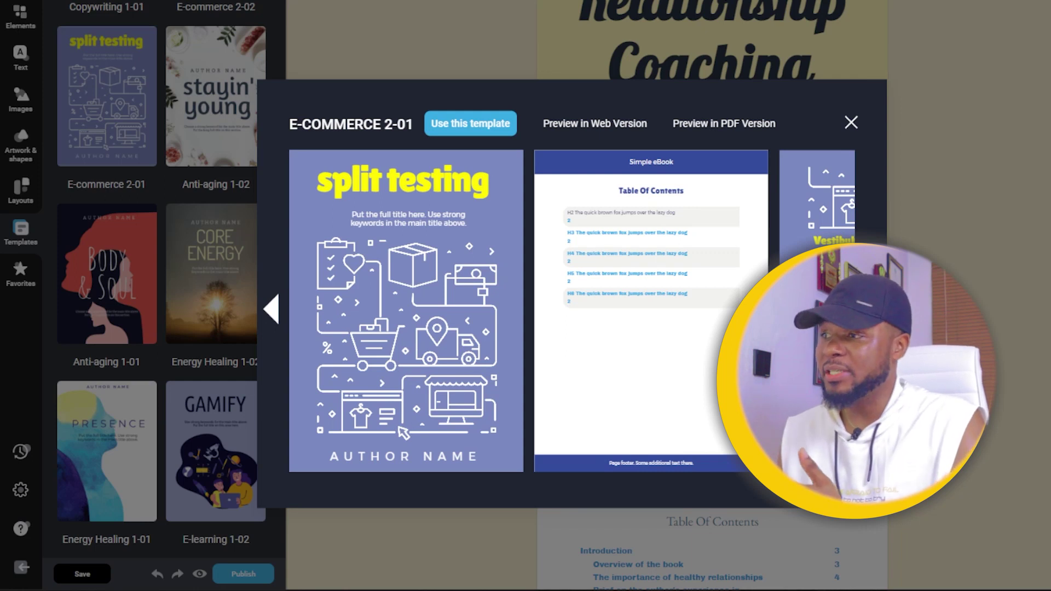
pyautogui.hscroll(3, 726, 227)
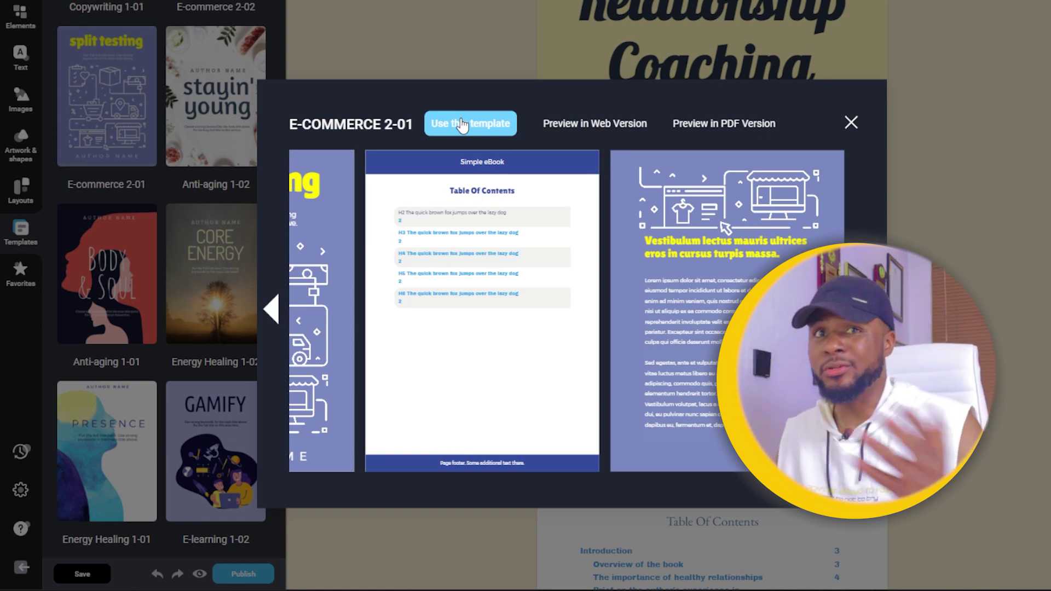
pyautogui.click(850, 125)
pyautogui.scroll(2, 898, 137)
pyautogui.scroll(-2, 900, 156)
pyautogui.scroll(2, 900, 156)
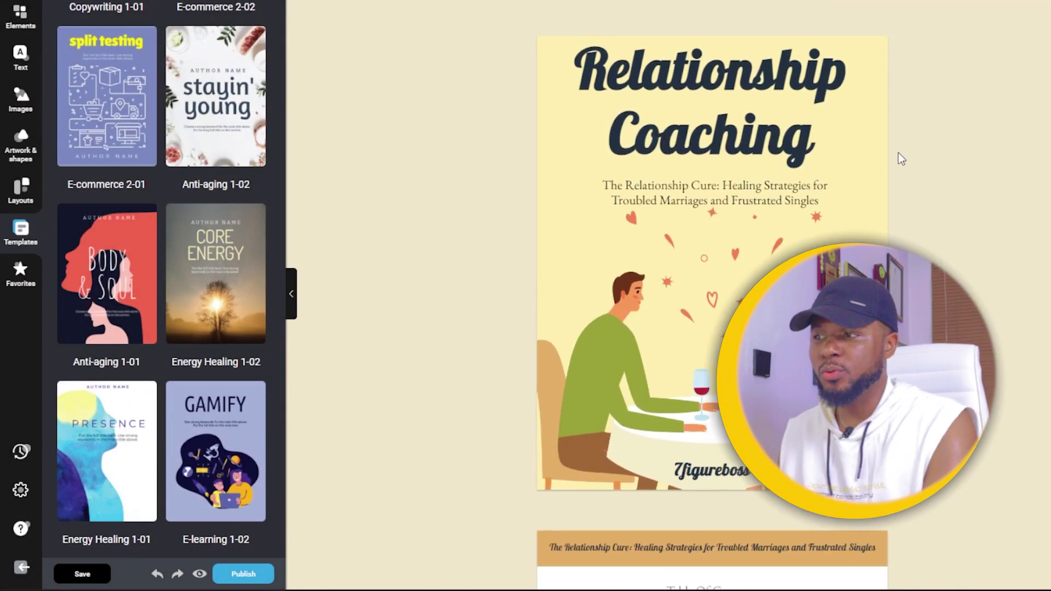
# - Add an Embed Video block below the table of contents and prepare to enter its URL
pyautogui.click(20, 16)
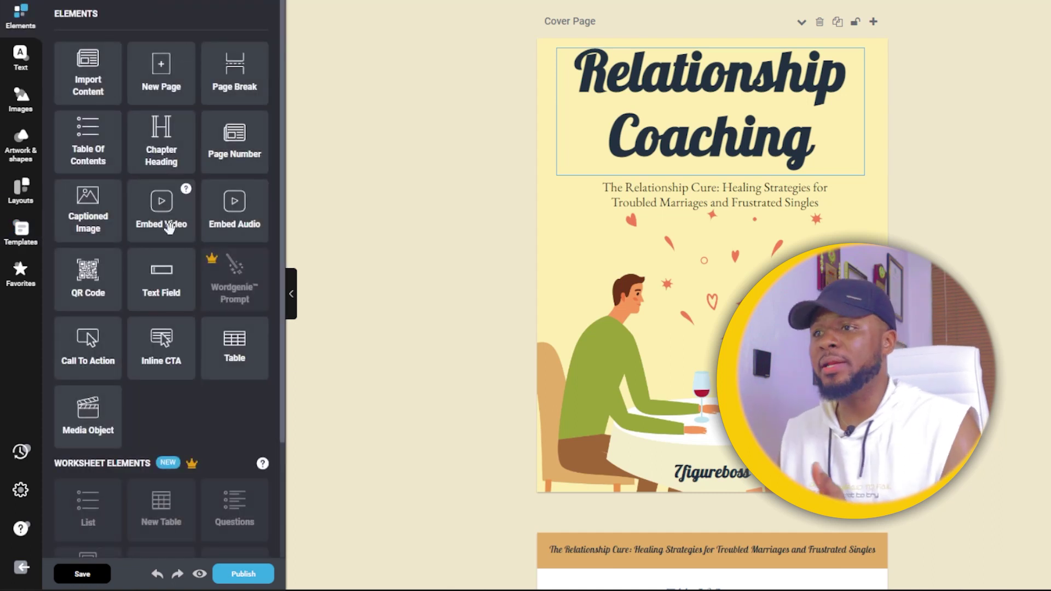
pyautogui.scroll(-10, 790, 232)
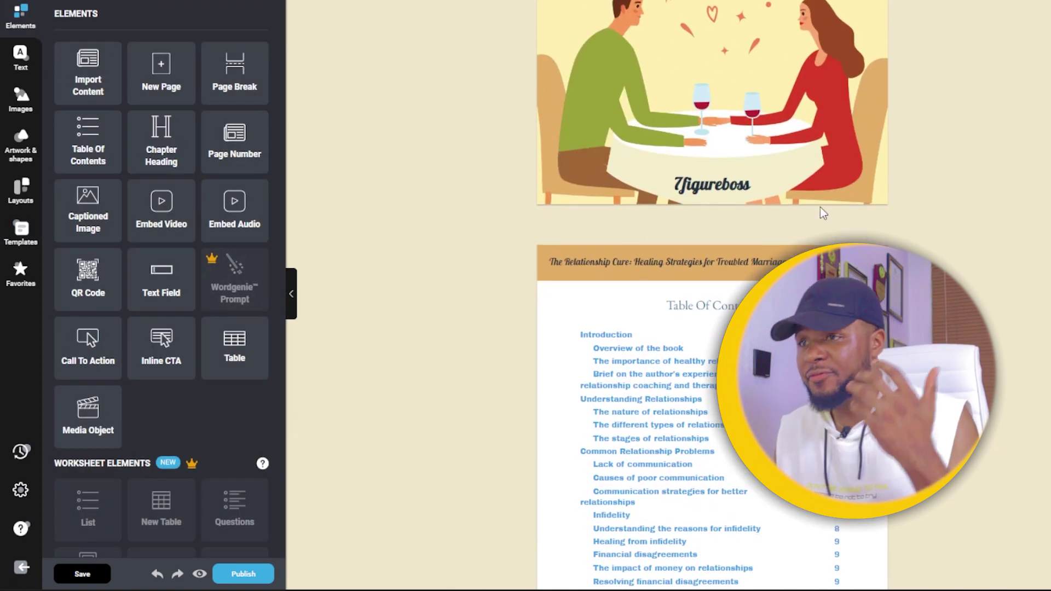
pyautogui.moveTo(159, 214); pyautogui.dragTo(665, 515)
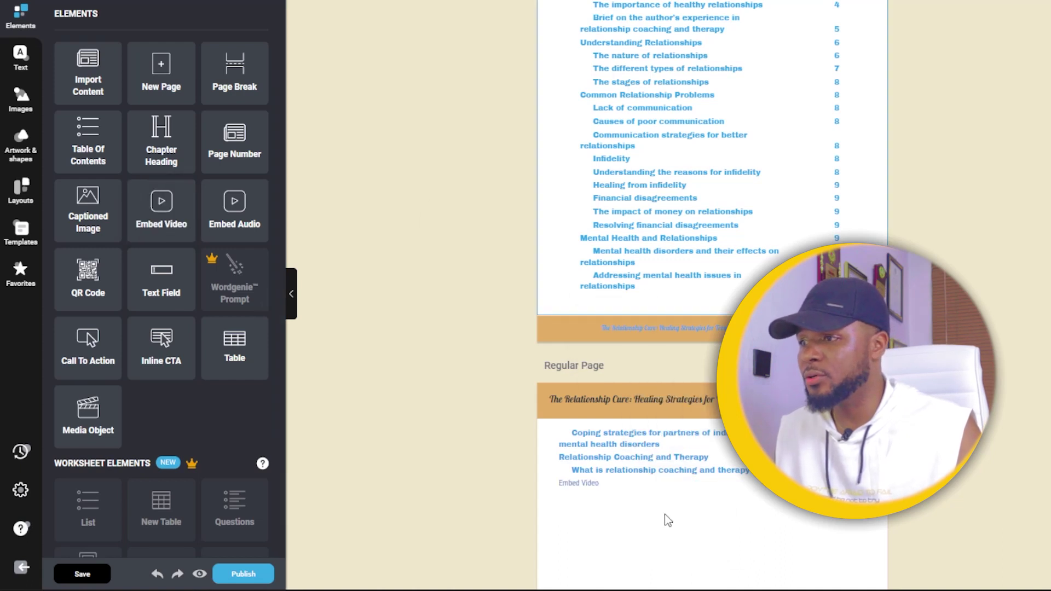
pyautogui.click(417, 105)
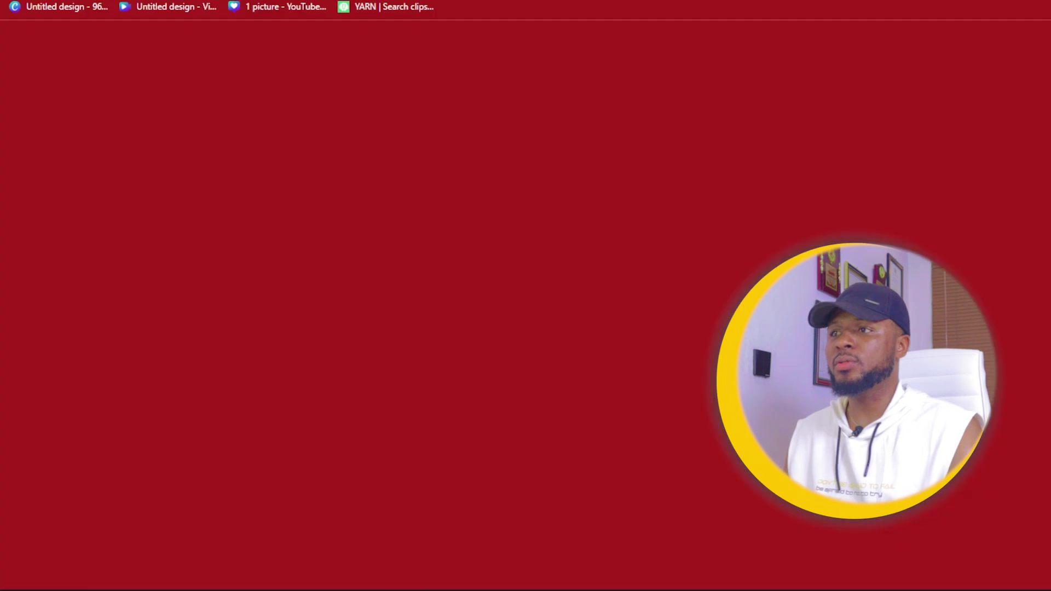
pyautogui.hotkey('ctrl', 'l')
# - Copy the share link of the channel's latest YouTube video on building a 3D world with free AI
pyautogui.write('youtube.com')
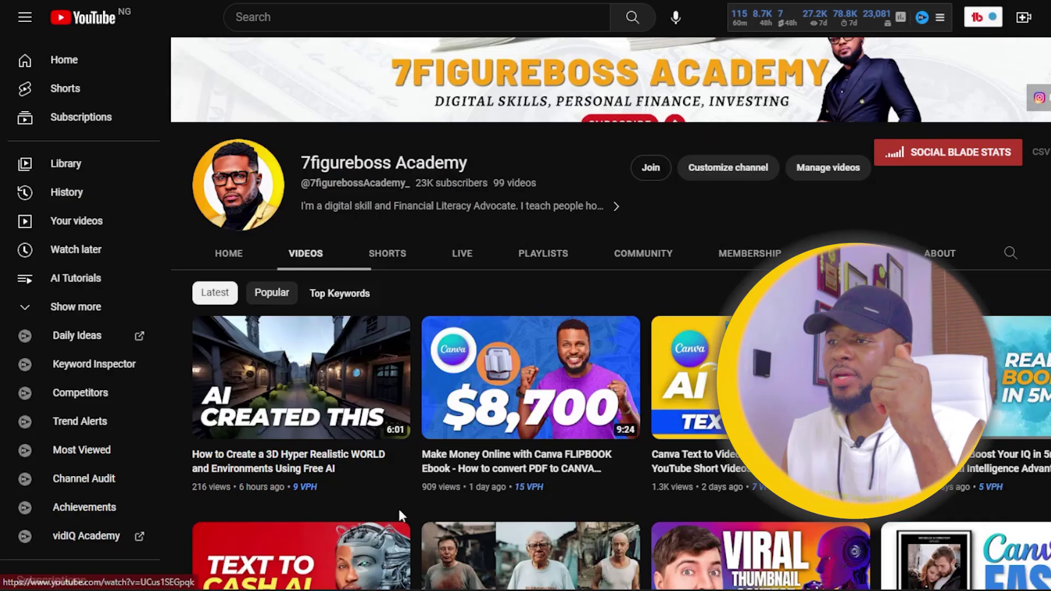
pyautogui.scroll(-3, 400, 515)
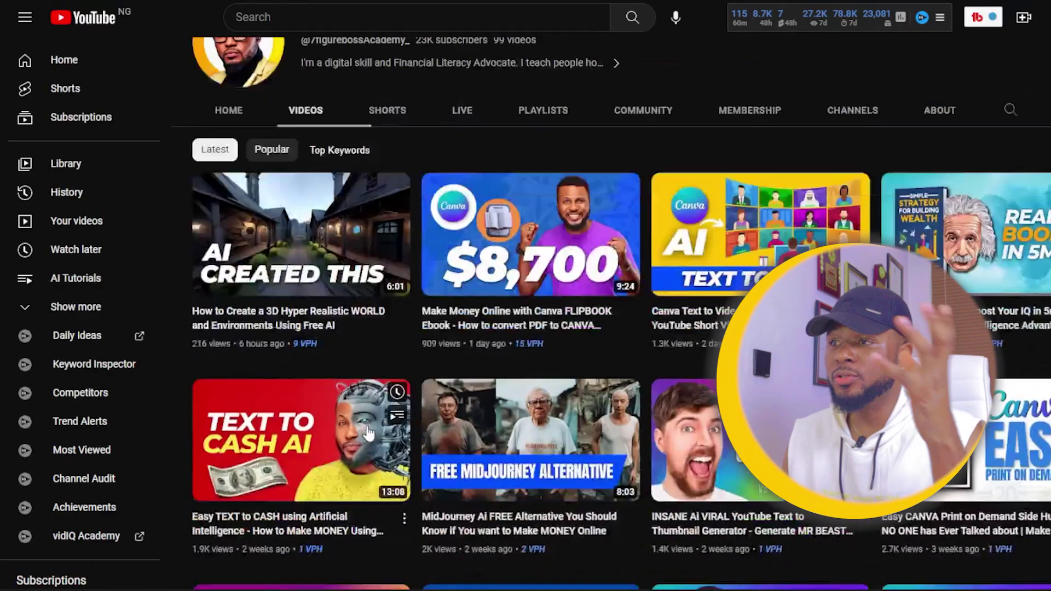
pyautogui.click(406, 315)
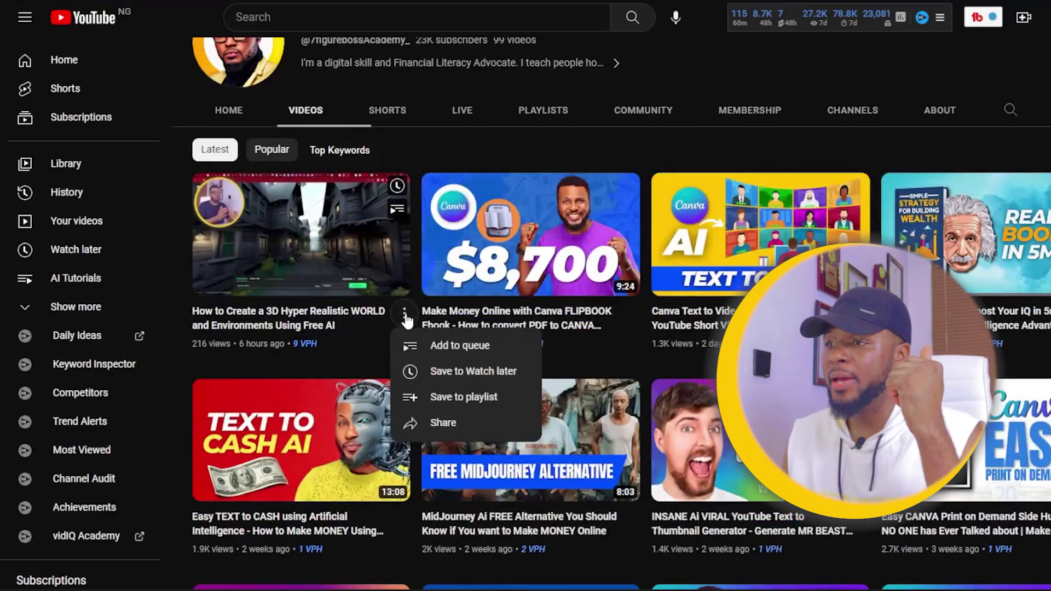
pyautogui.click(441, 421)
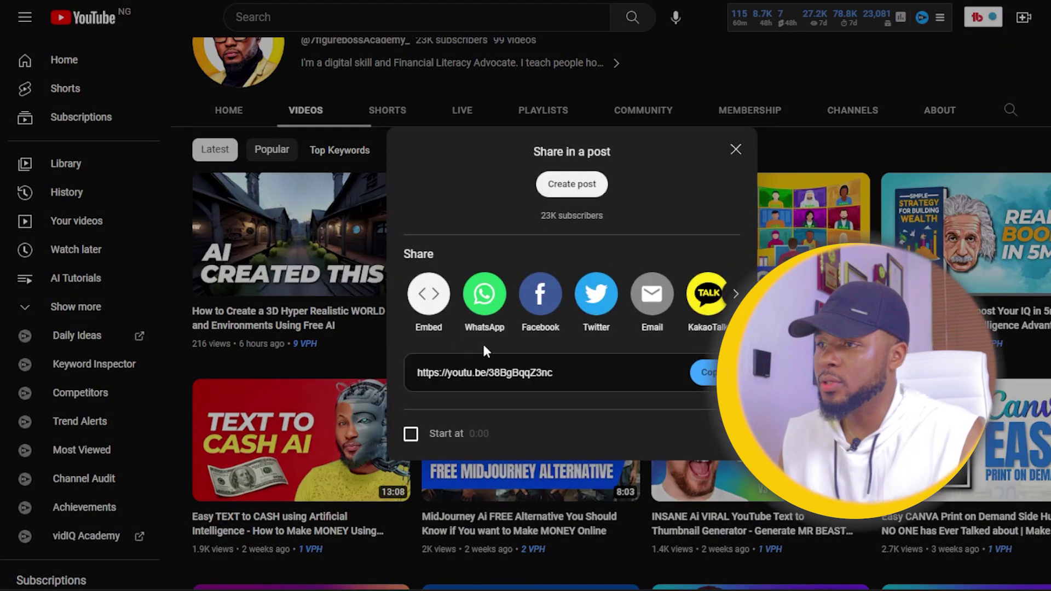
pyautogui.click(705, 372)
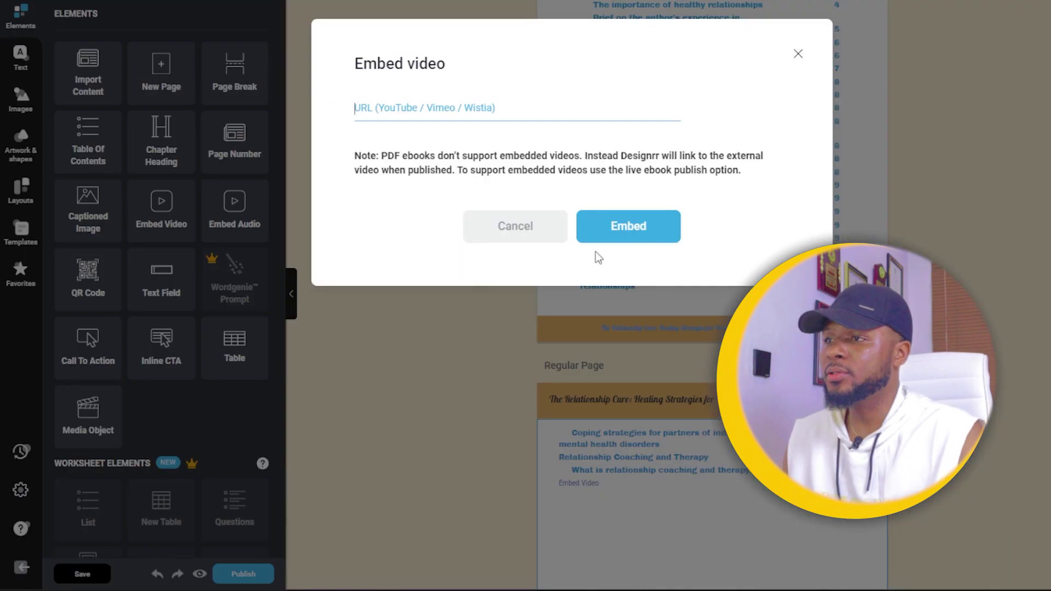
# - Paste the 3D world video link into Embed video, embed it below the coaching heading, and inspect its caption
pyautogui.click(470, 121)
pyautogui.hotkey('ctrl', 'v')
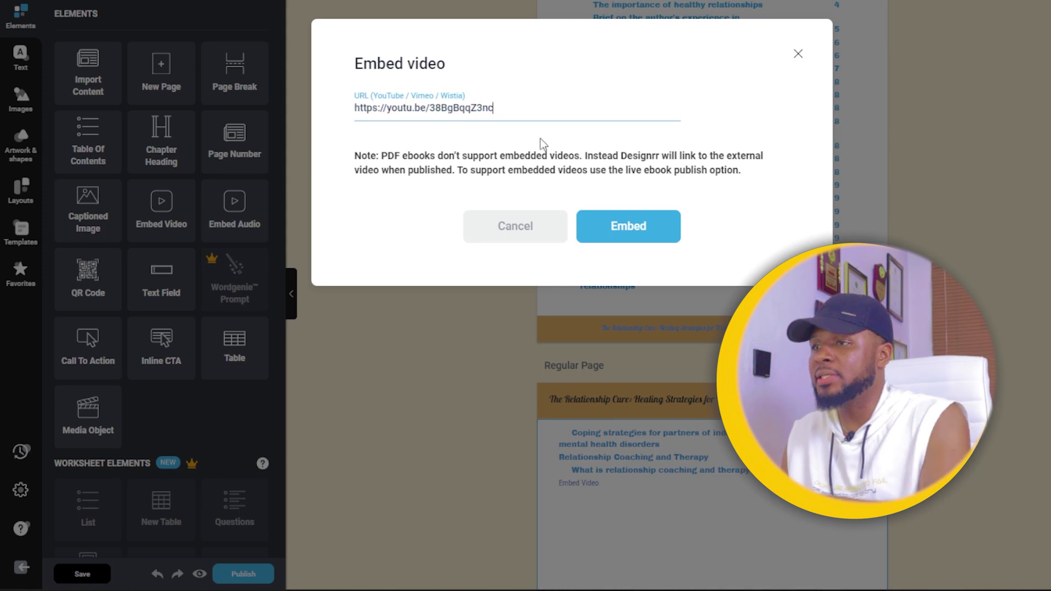
pyautogui.click(629, 226)
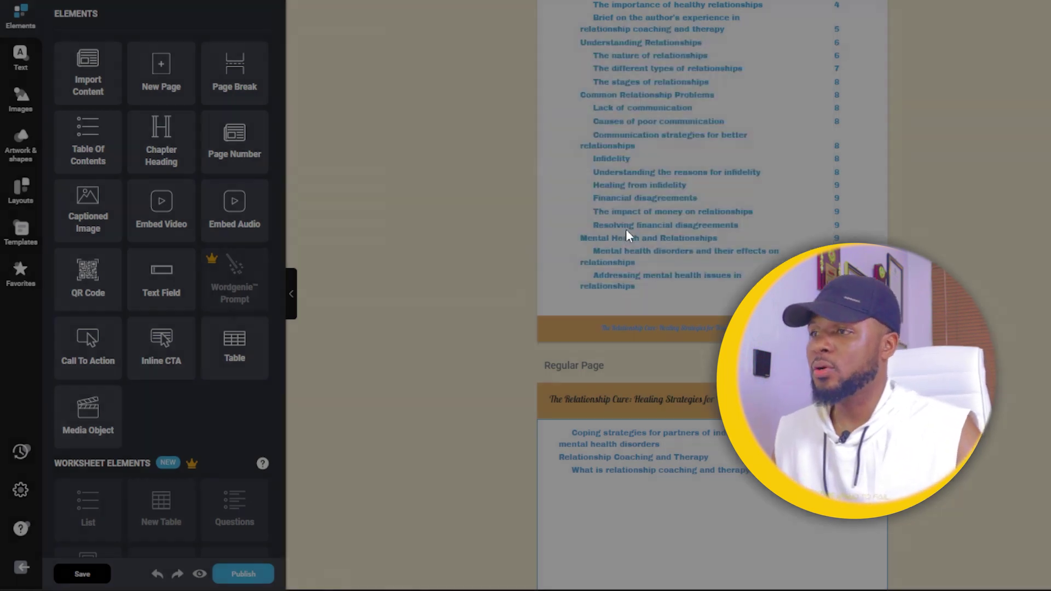
pyautogui.scroll(-4, 691, 287)
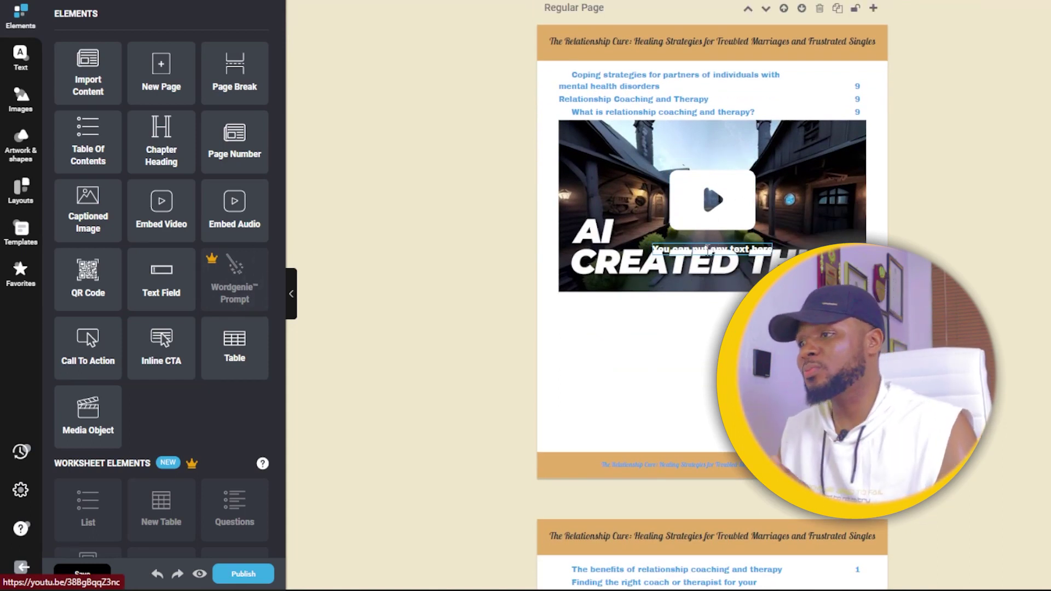
pyautogui.click(707, 249)
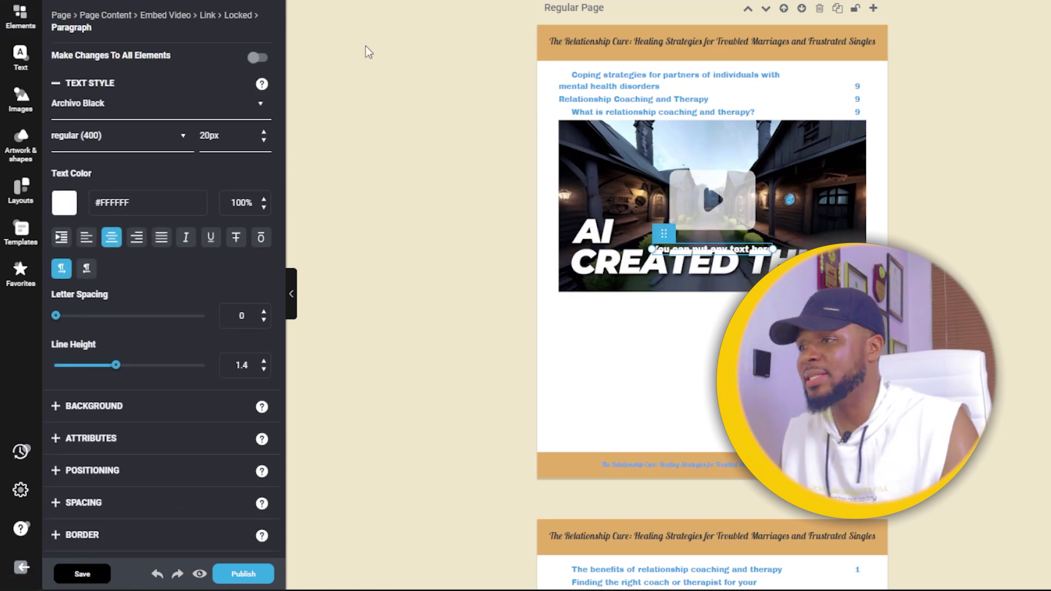
pyautogui.scroll(-1, 129, 84)
pyautogui.scroll(-2, 130, 85)
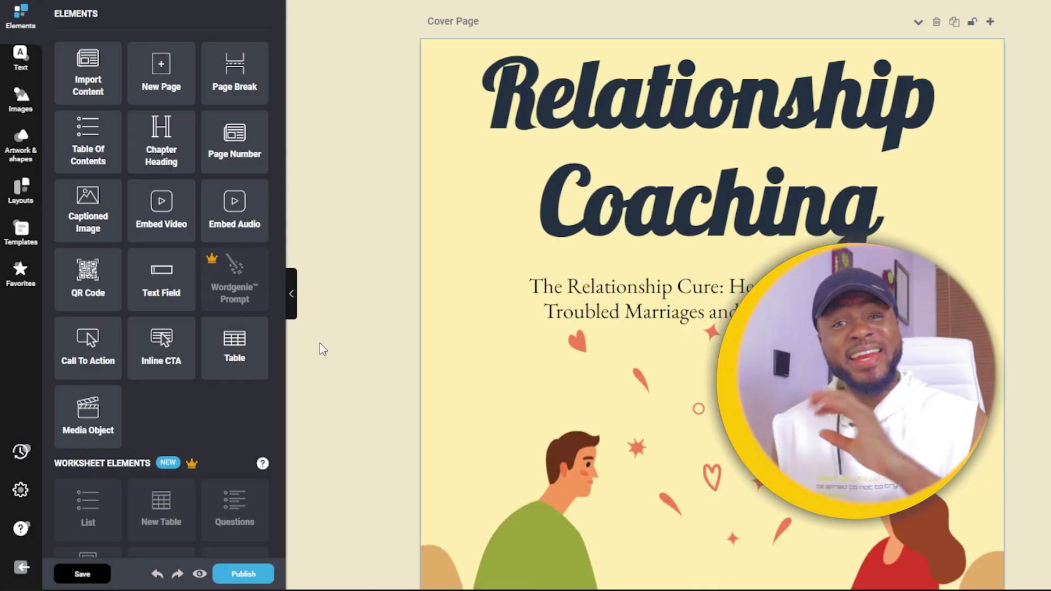
# - Export the Relationship Coaching ebook using the Flipbook publishing option
pyautogui.click(241, 578)
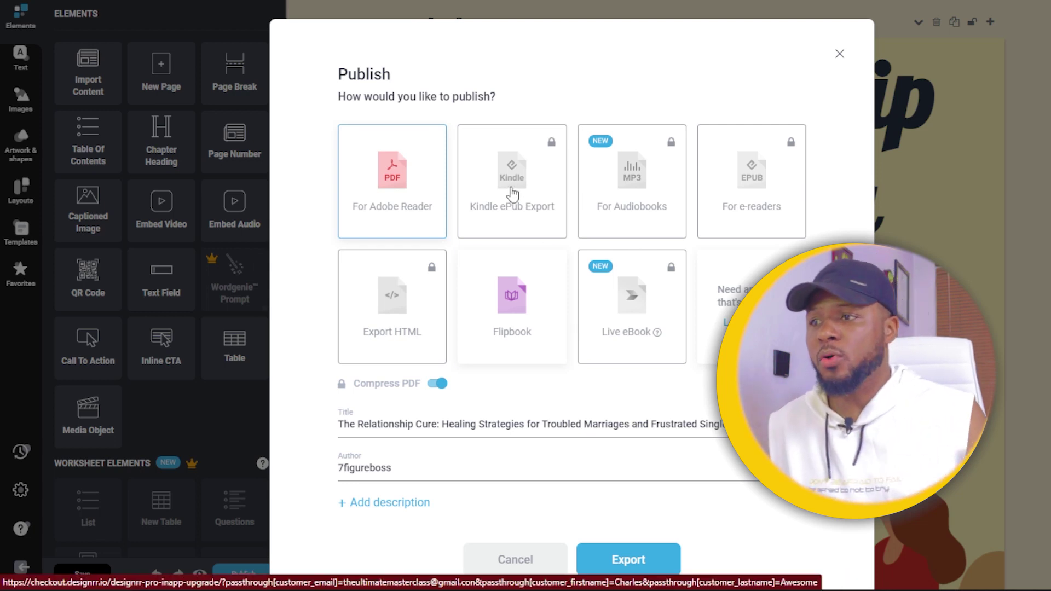
pyautogui.click(512, 307)
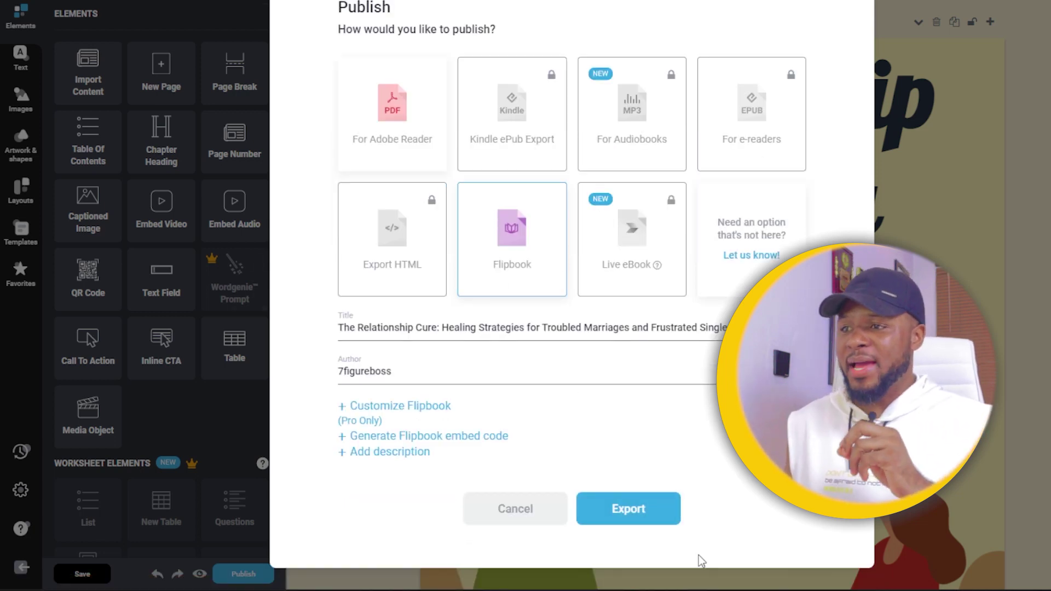
pyautogui.click(628, 511)
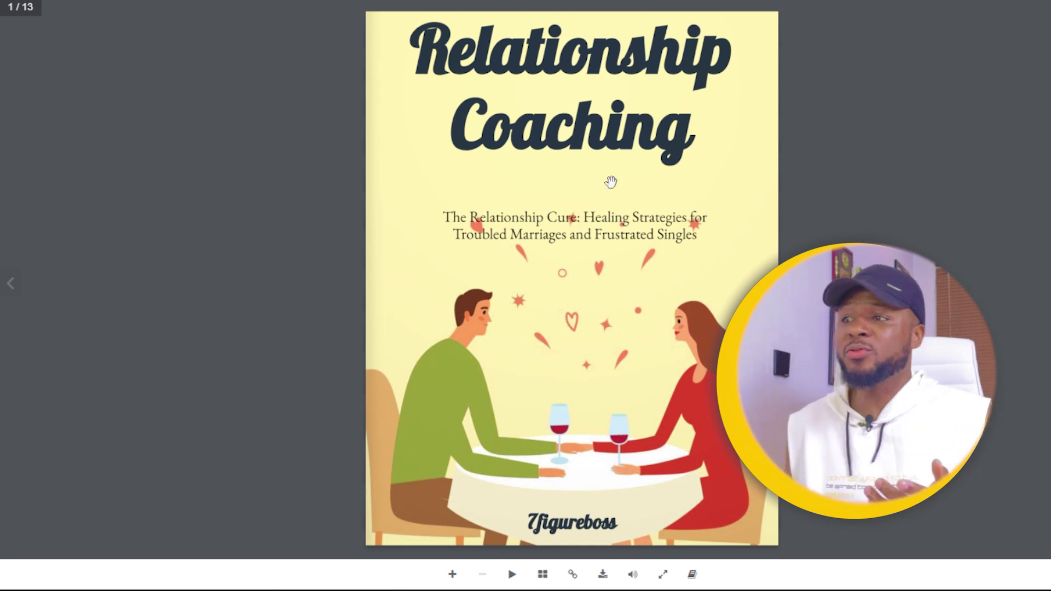
# - Flip to the Introduction spread (pages 4-5), copy the flipbook's URL, and open a new incognito window
pyautogui.click(755, 218)
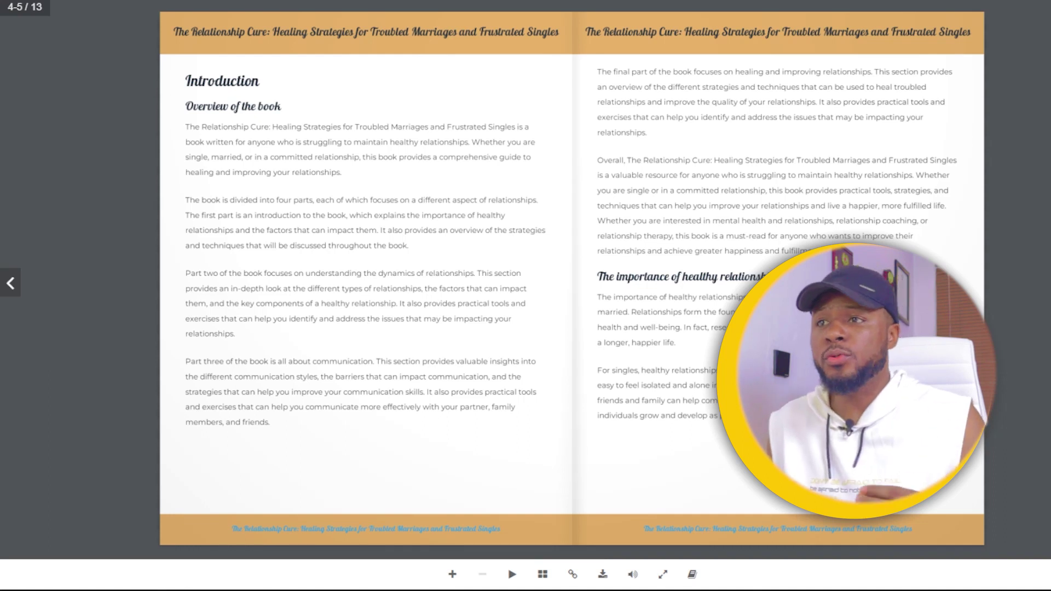
pyautogui.rightClick(247, 3)
pyautogui.click(314, 67)
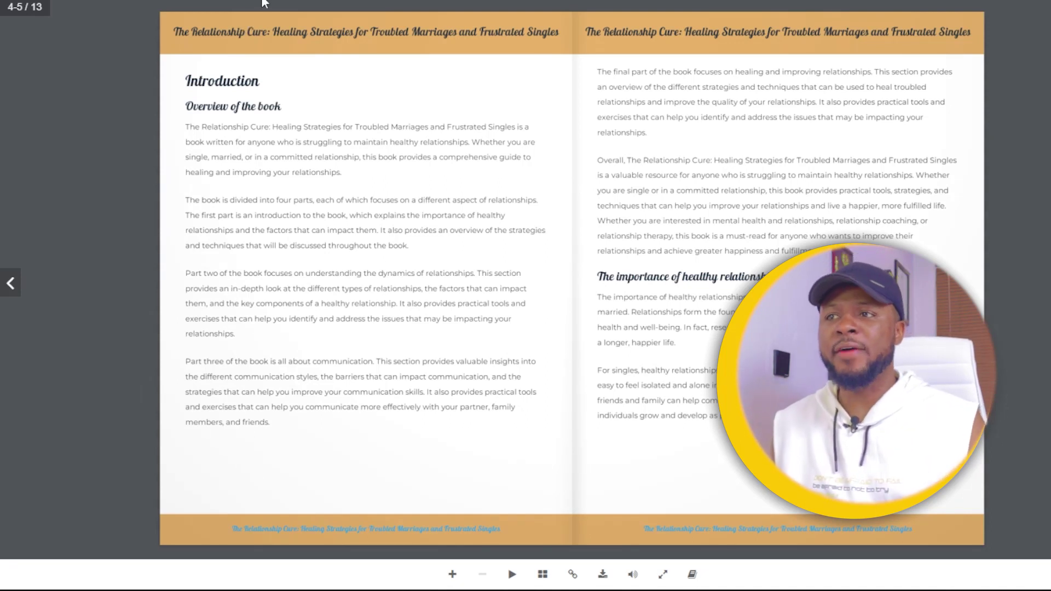
pyautogui.rightClick(257, 2)
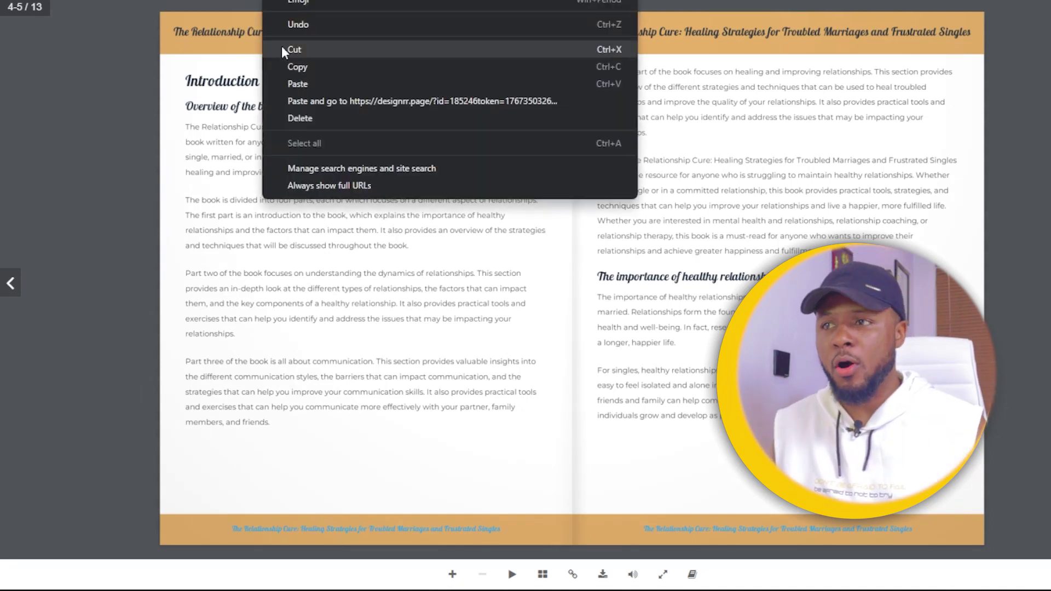
pyautogui.click(306, 71)
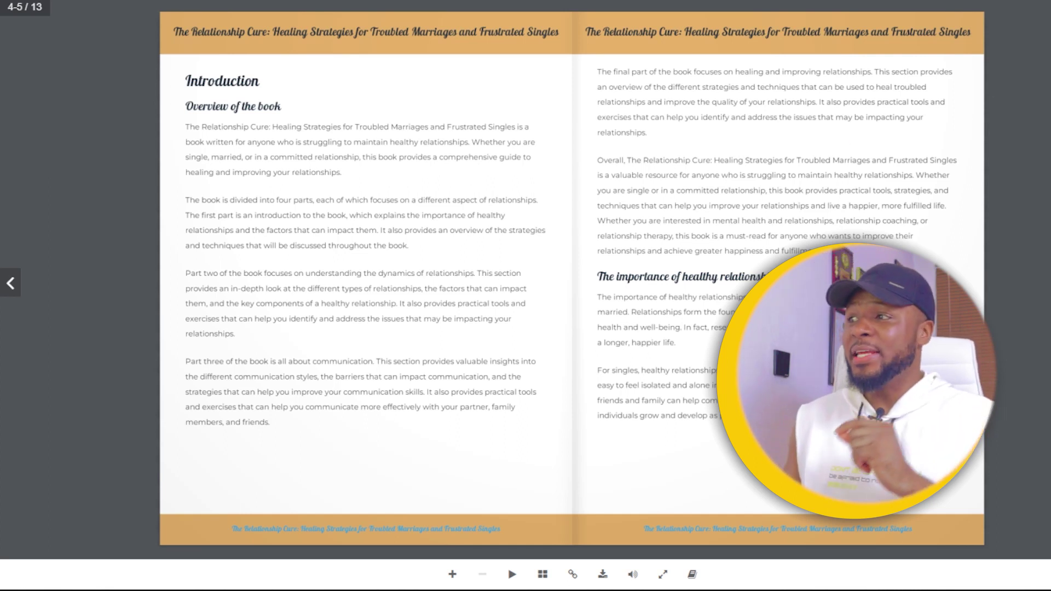
pyautogui.hotkey('alt', 'f')
pyautogui.press('Return')
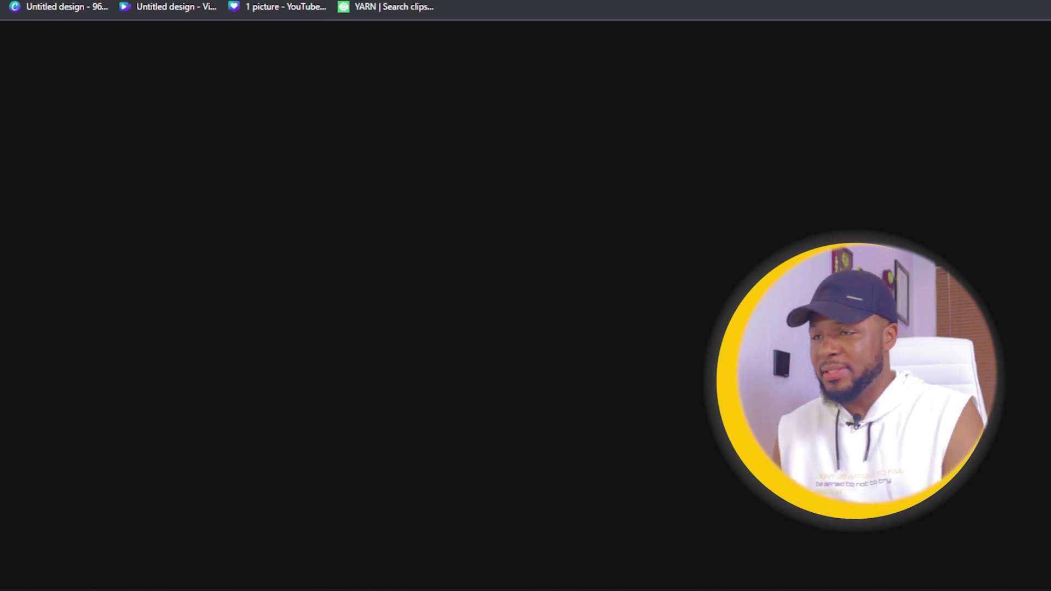
# - Load the copied flipbook URL in the incognito window and drag its pages forward to pages 10-11
pyautogui.hotkey('ctrl', 'v')
pyautogui.press('Return')
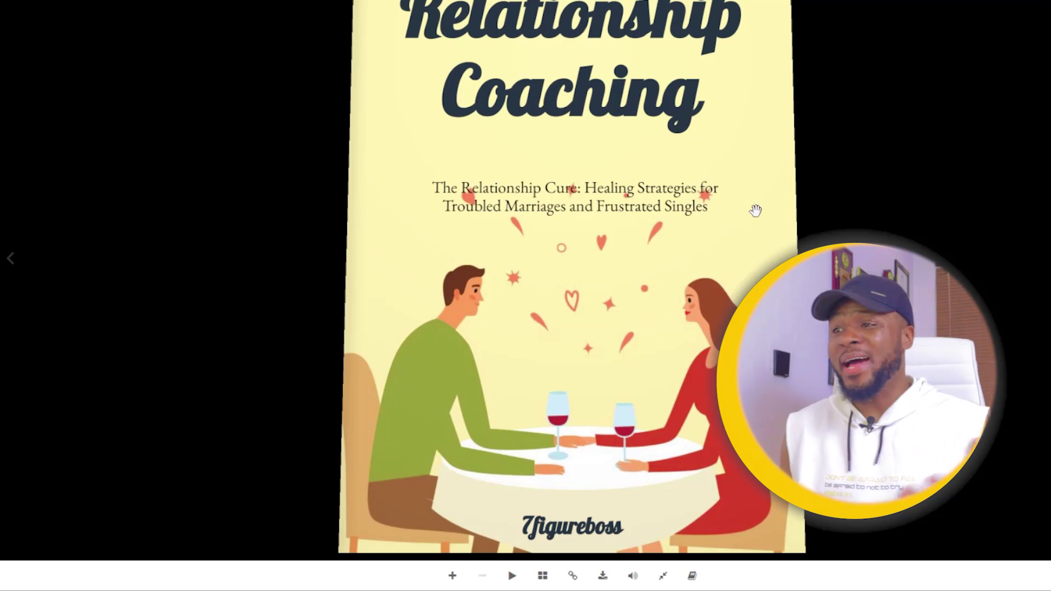
pyautogui.moveTo(755, 210); pyautogui.dragTo(3, 158)
pyautogui.moveTo(944, 211); pyautogui.dragTo(1, 216)
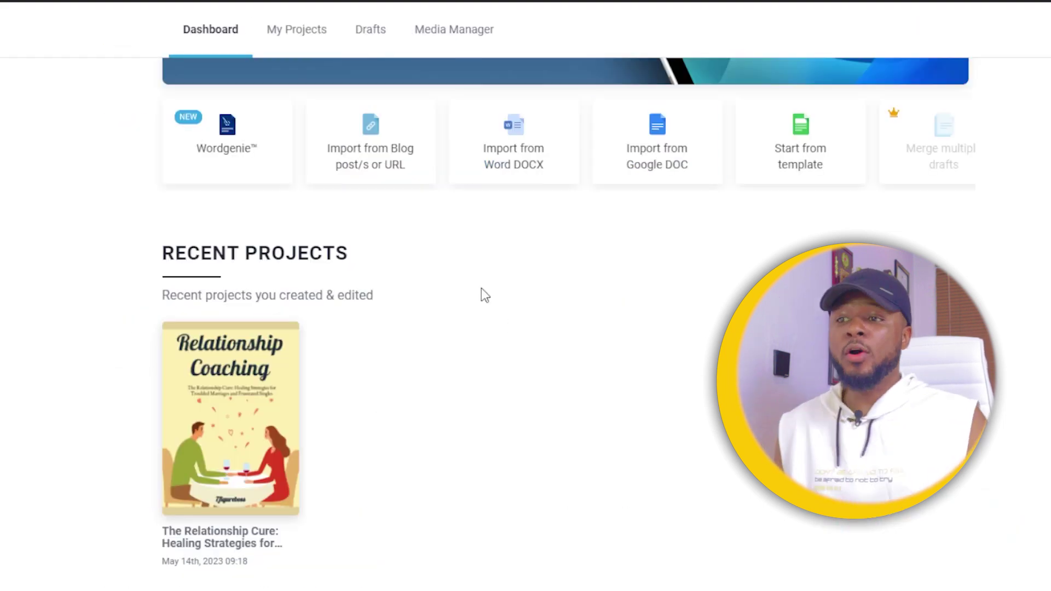
pyautogui.moveTo(277, 421)
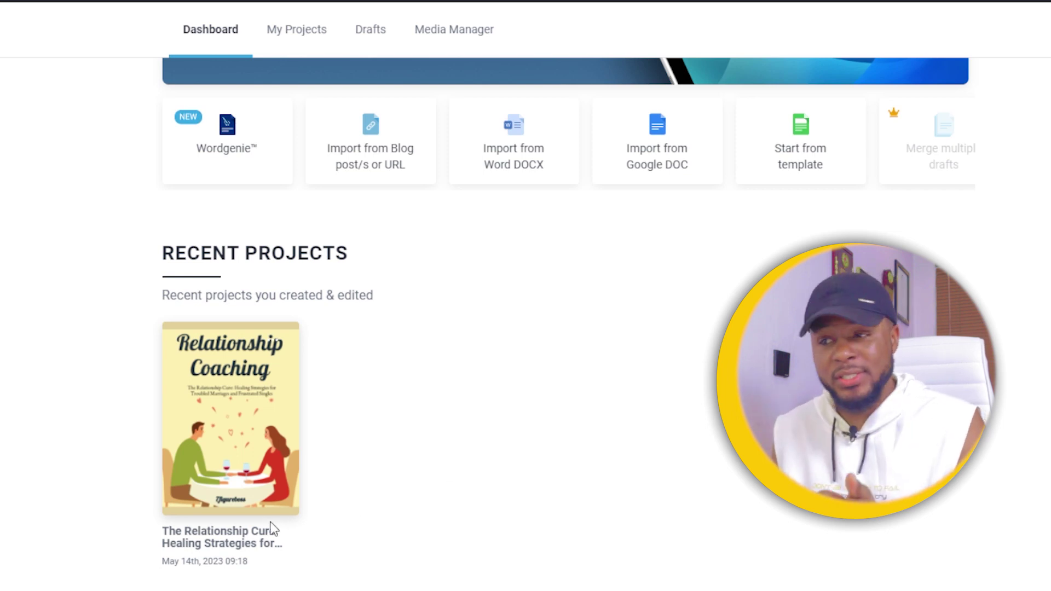
pyautogui.moveTo(181, 442)
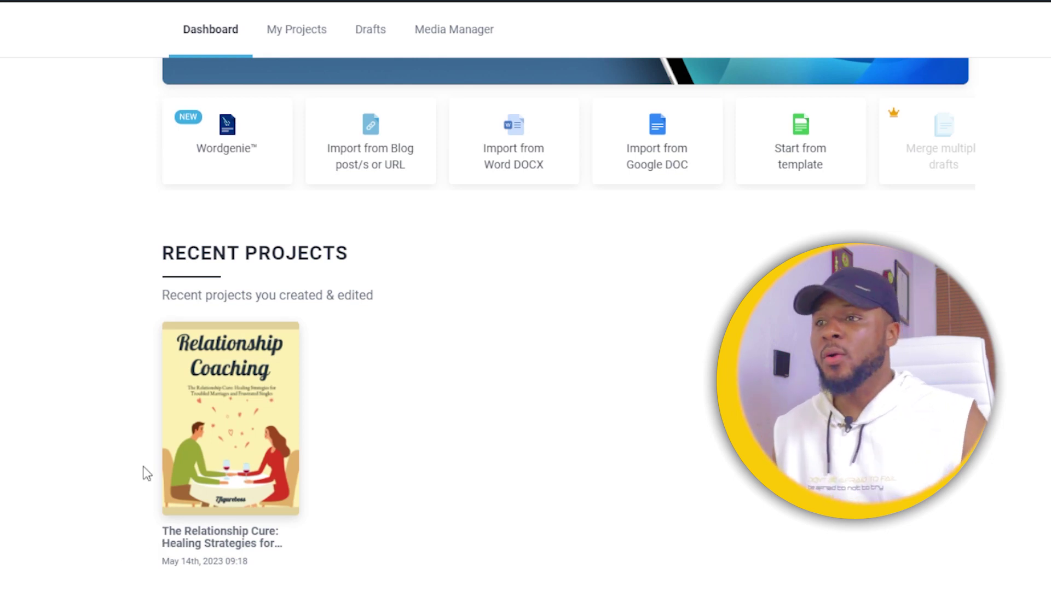
# - Import the '10 Ways To Make Money Online in 2023' blog post from its pasted URL and continue
pyautogui.click(383, 135)
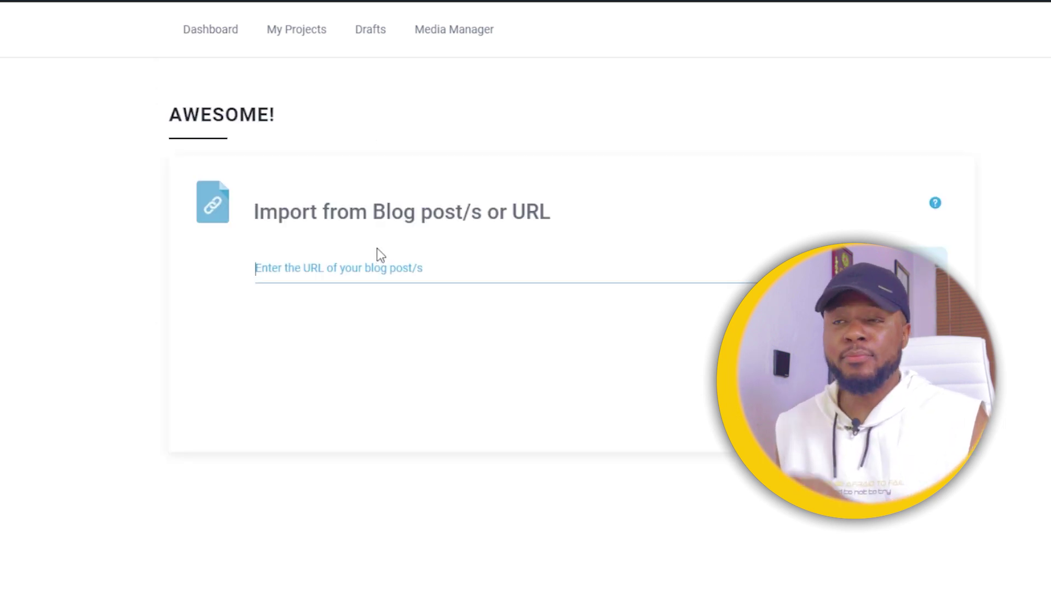
pyautogui.hotkey('ctrl', 'v')
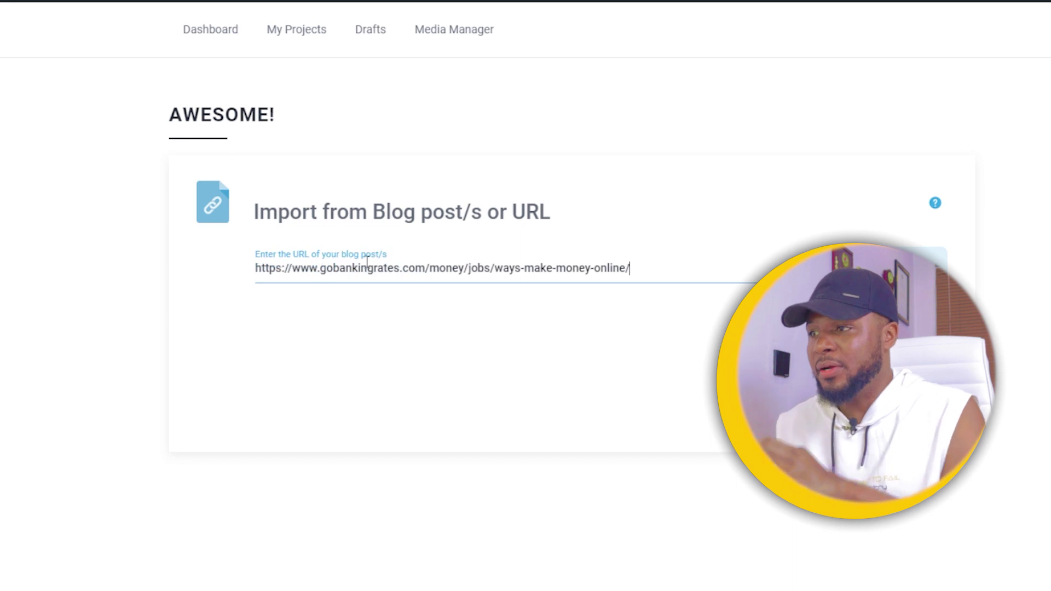
pyautogui.press('Tab')
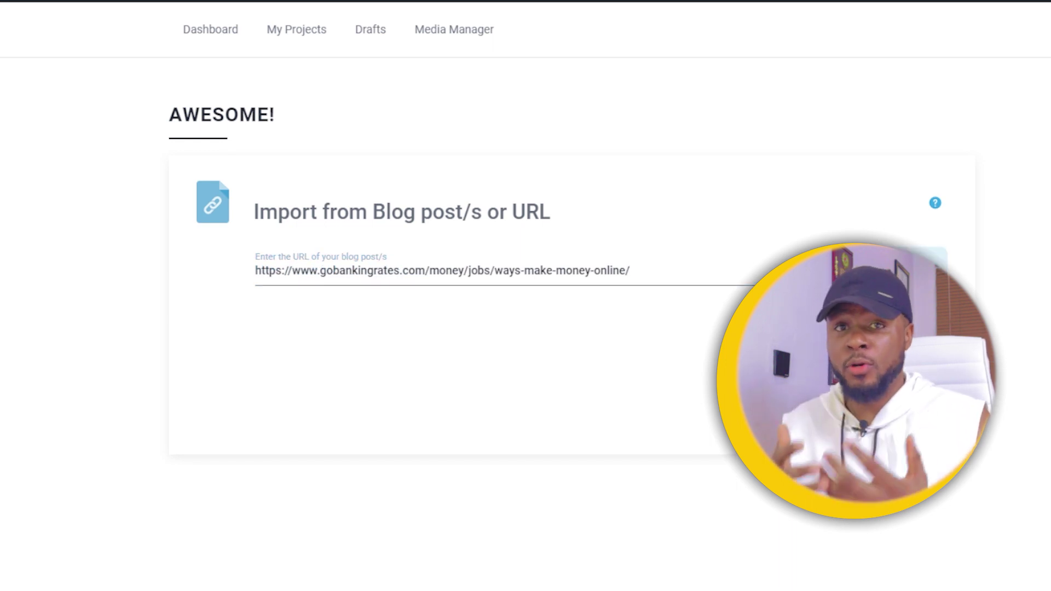
pyautogui.press('Return')
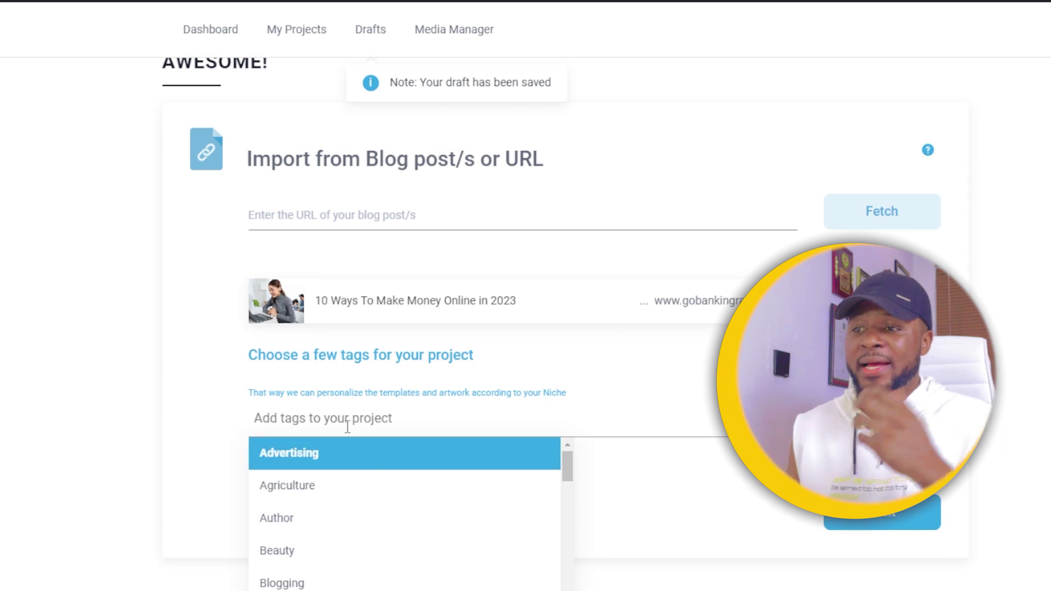
pyautogui.scroll(-10, 399, 487)
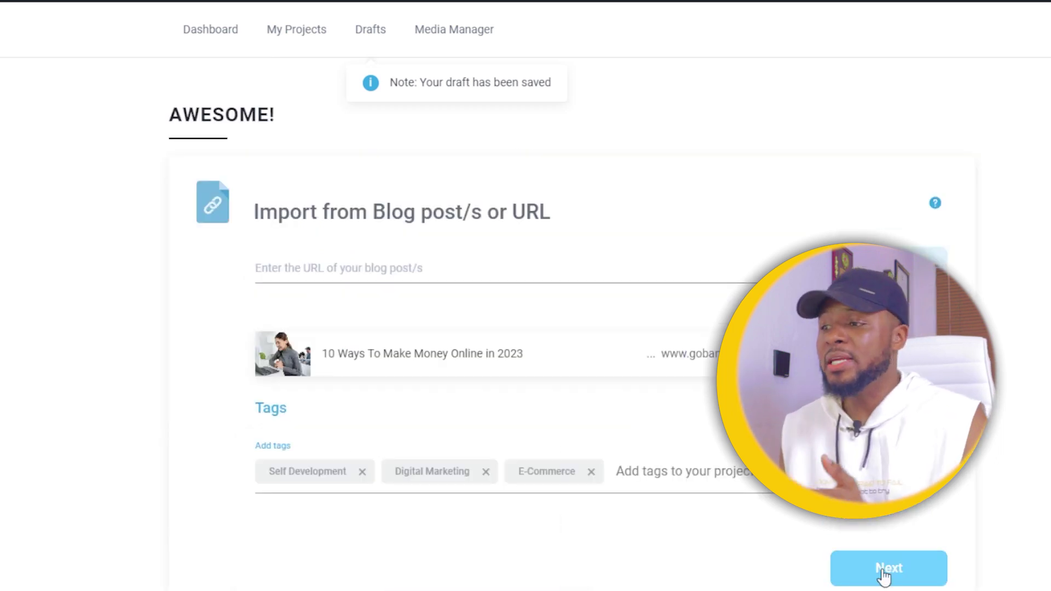
pyautogui.click(887, 572)
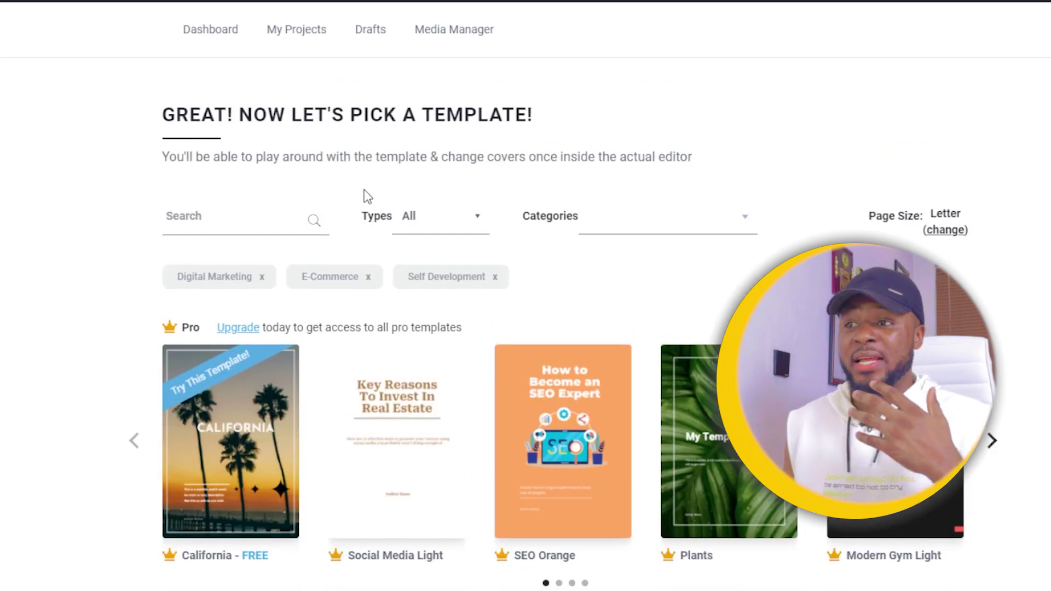
# - Check the template Types and Categories filters, then apply the blue CHARGEBACK template from Standard templates
pyautogui.scroll(-2, 364, 195)
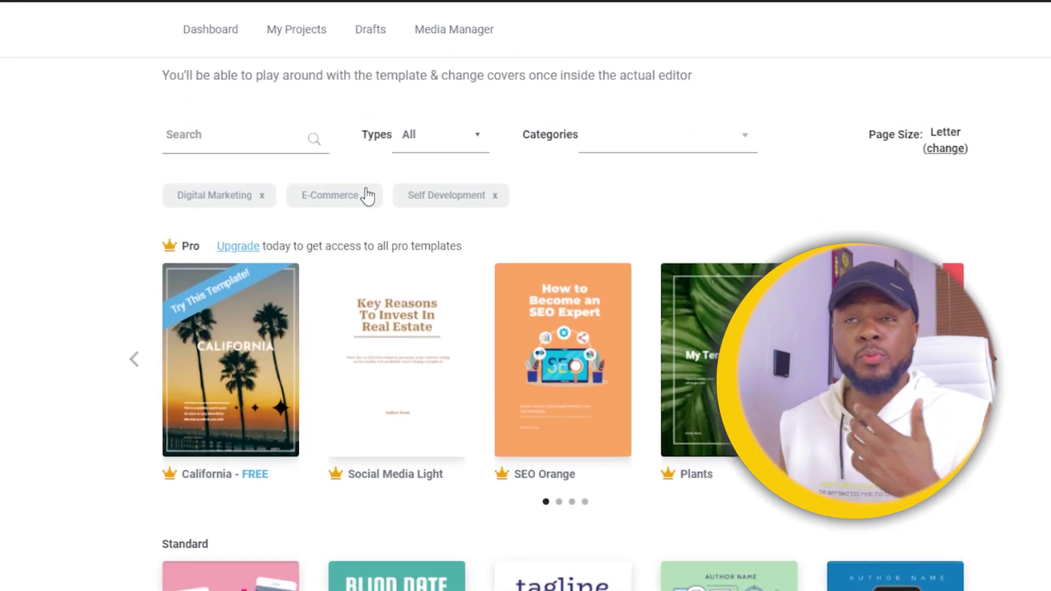
pyautogui.scroll(2, 368, 200)
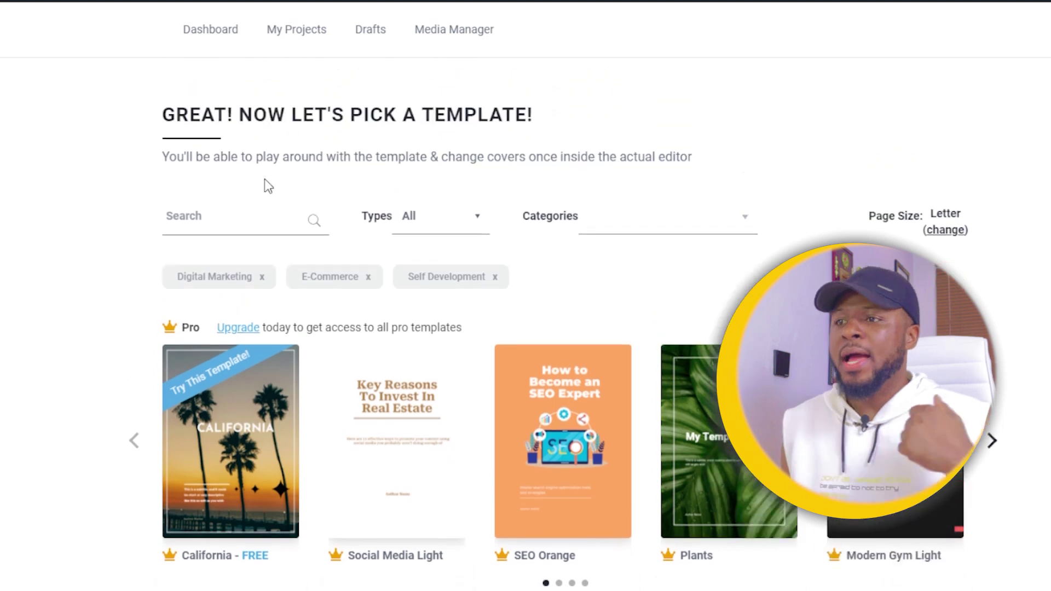
pyautogui.scroll(-15, 688, 336)
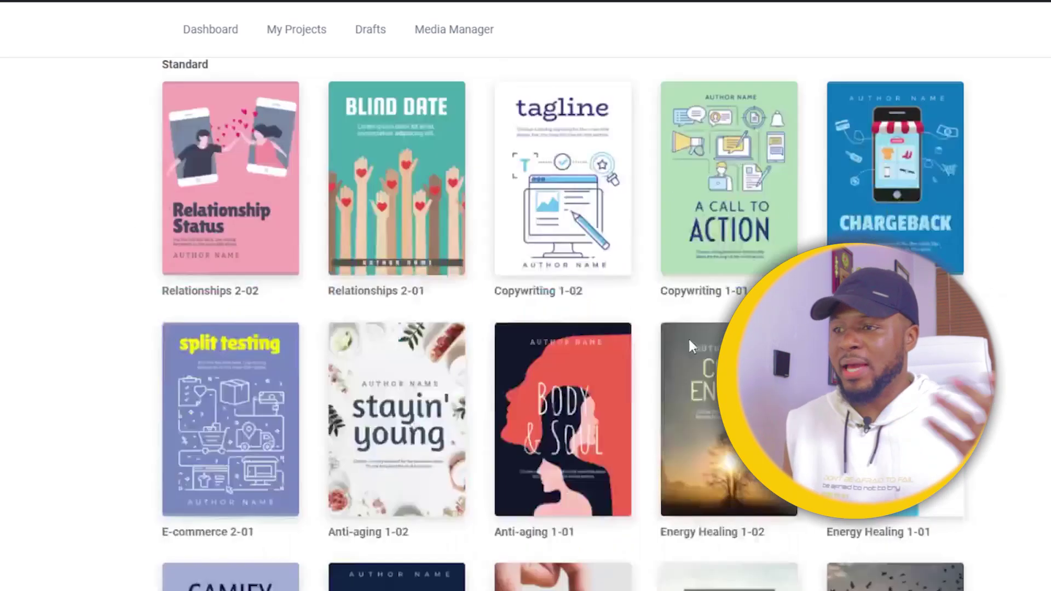
pyautogui.scroll(15, 679, 354)
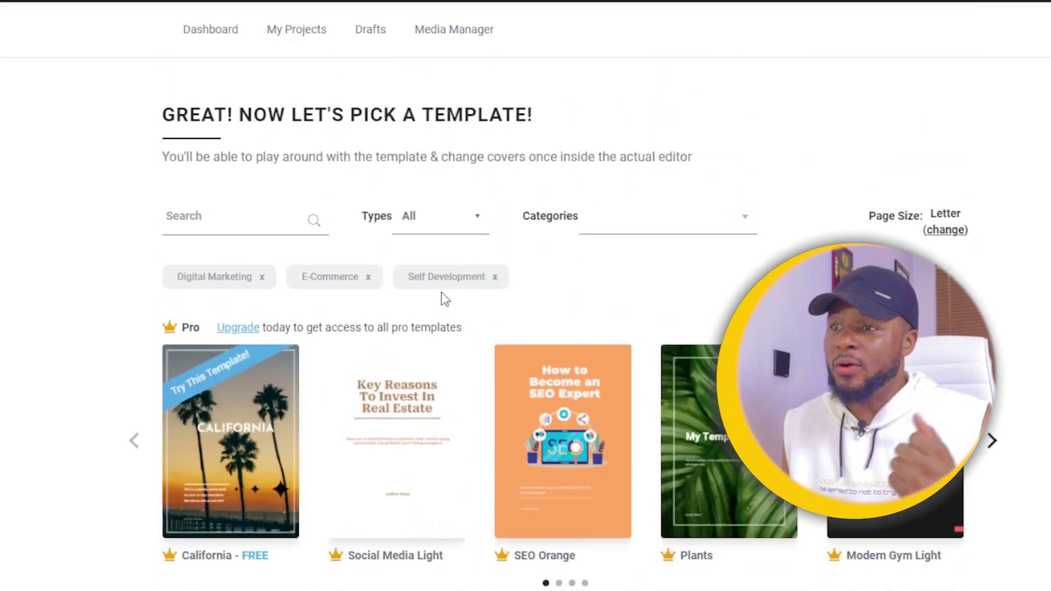
pyautogui.click(433, 221)
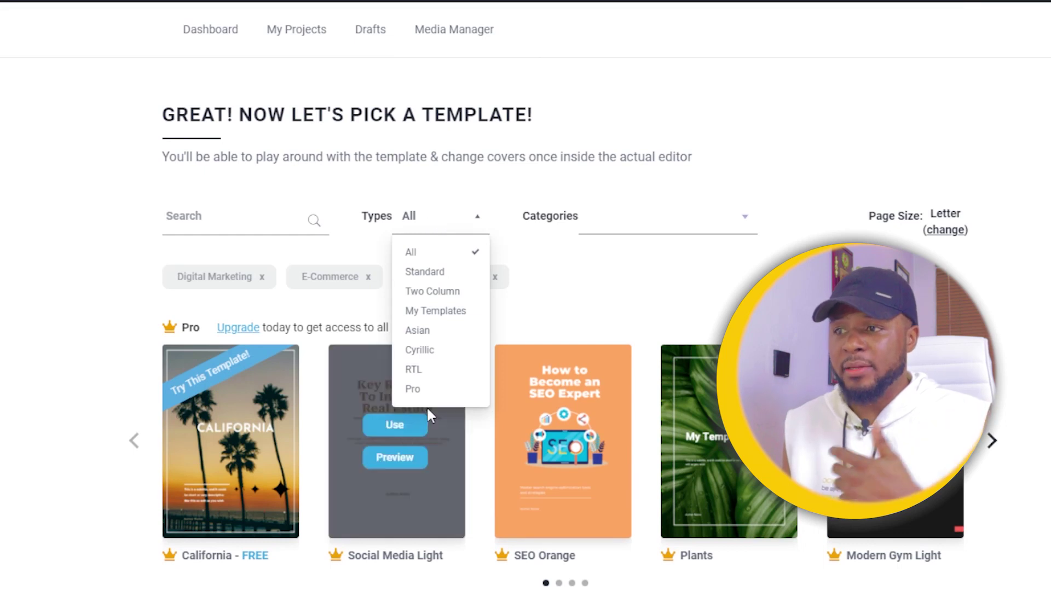
pyautogui.click(657, 224)
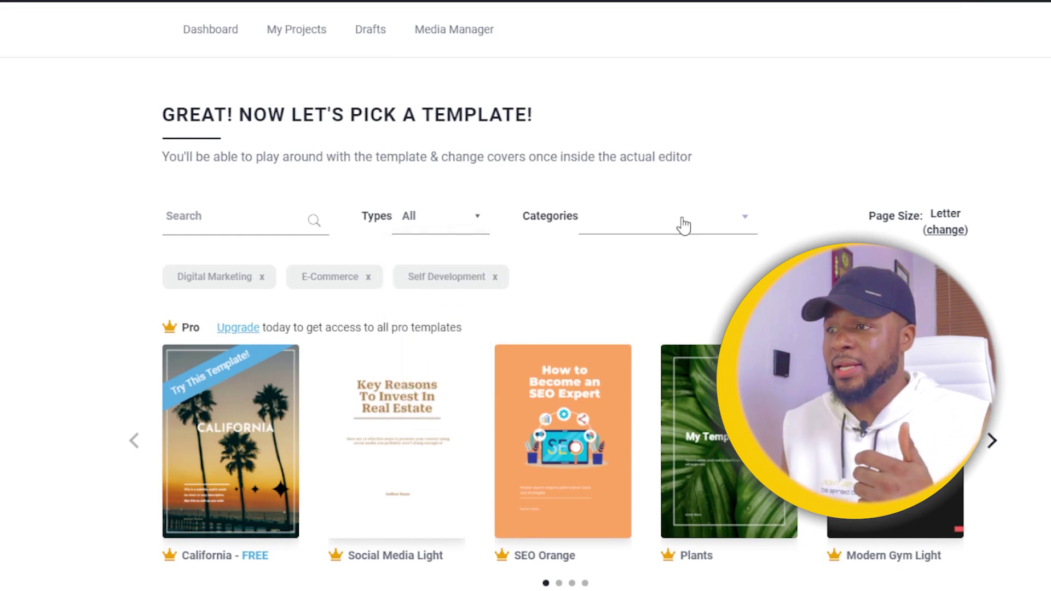
pyautogui.click(682, 226)
pyautogui.scroll(-6, 646, 460)
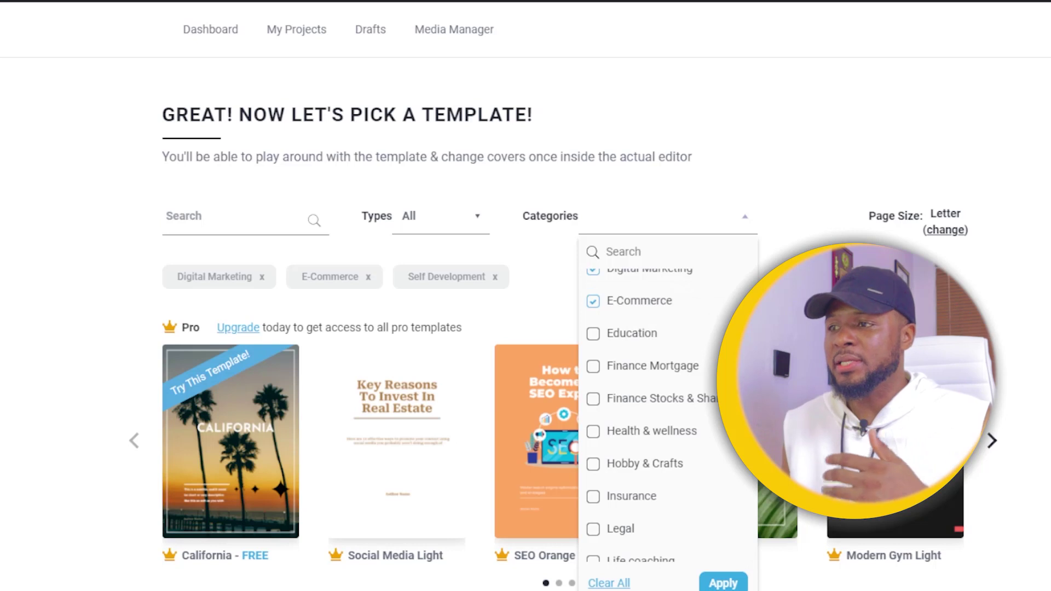
pyautogui.scroll(-8, 885, 234)
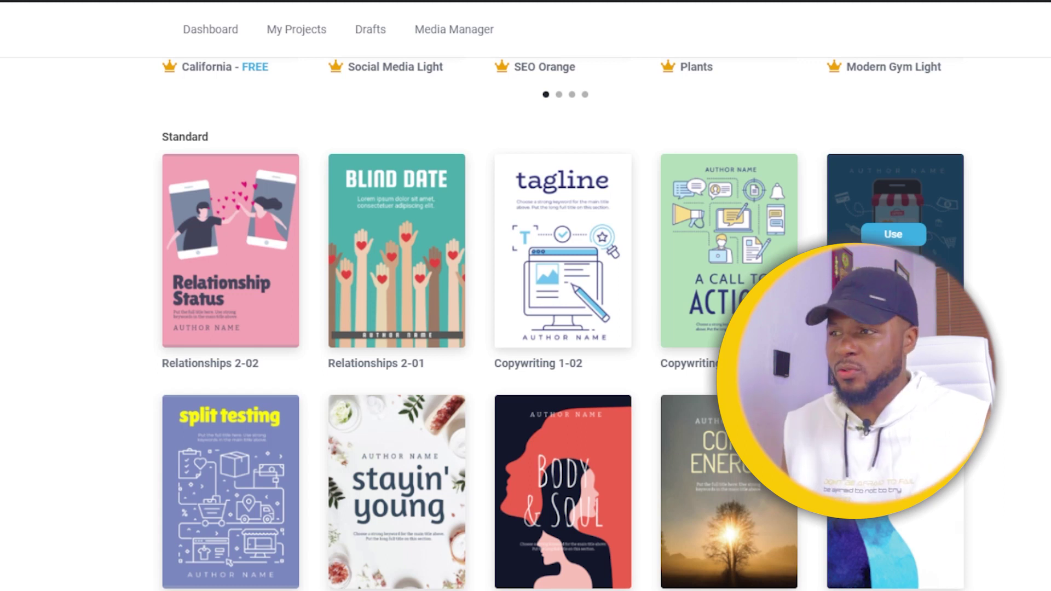
pyautogui.click(895, 235)
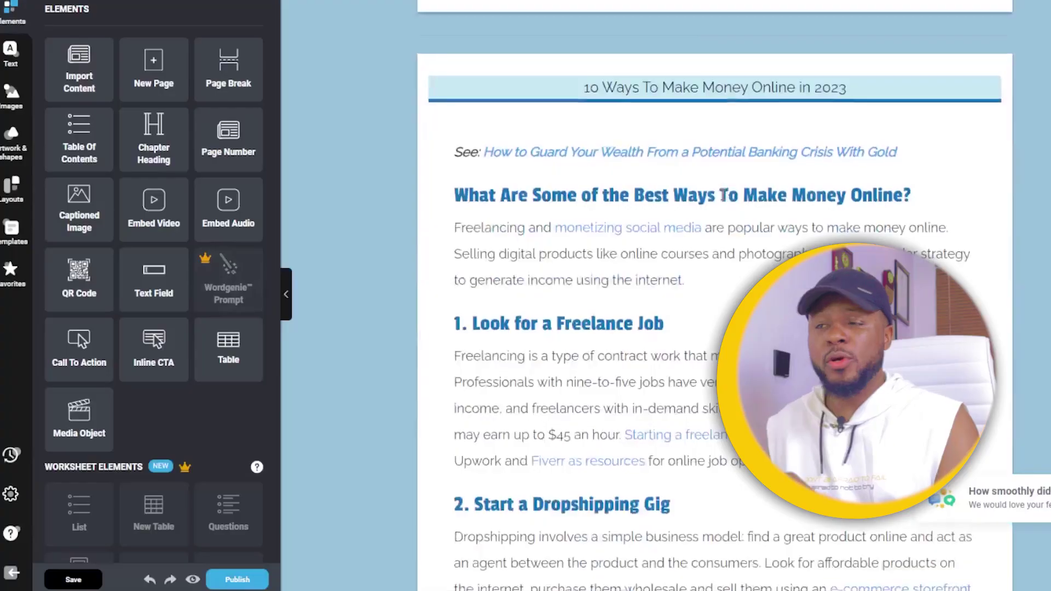
# - Review the imported ten-ways article in the editor and bring up the Publish options
pyautogui.scroll(8, 721, 207)
pyautogui.scroll(6, 721, 207)
pyautogui.scroll(-3, 404, 299)
pyautogui.scroll(-3, 240, 548)
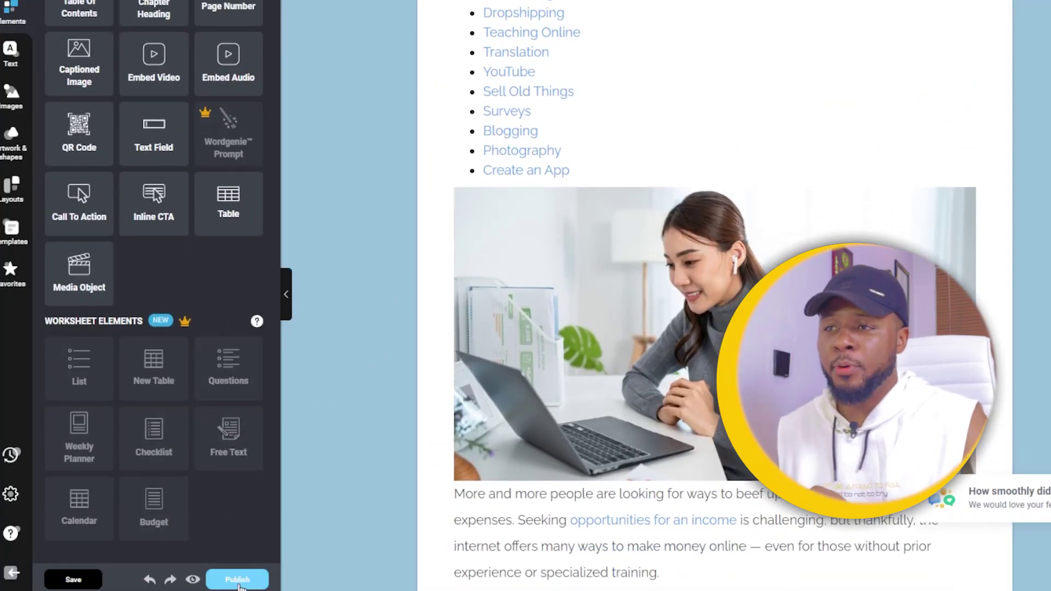
pyautogui.click(237, 580)
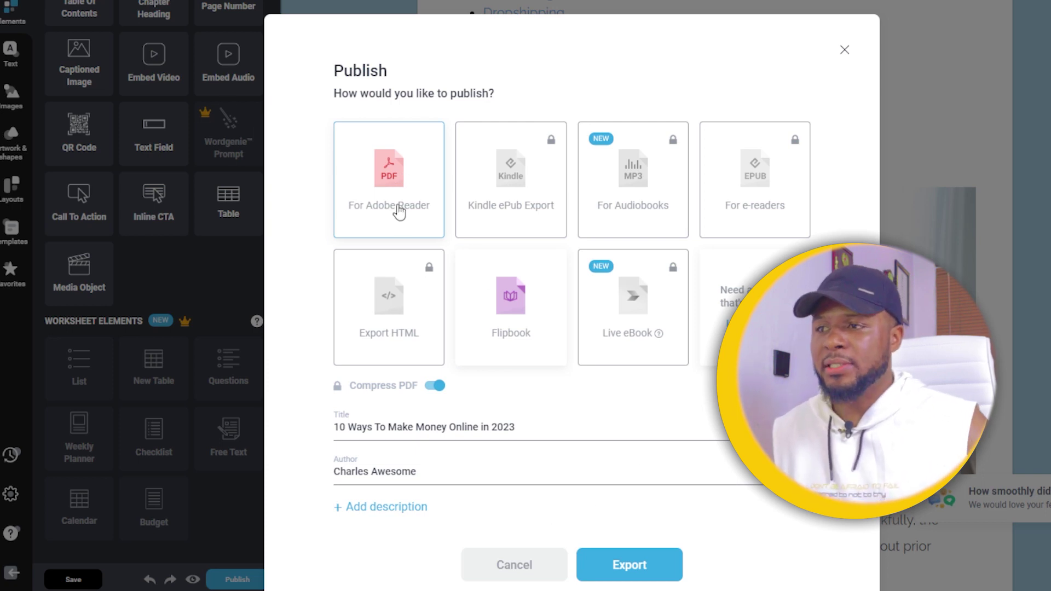
# - Export the ebook as a For Adobe Reader PDF and download the finished file
pyautogui.click(617, 566)
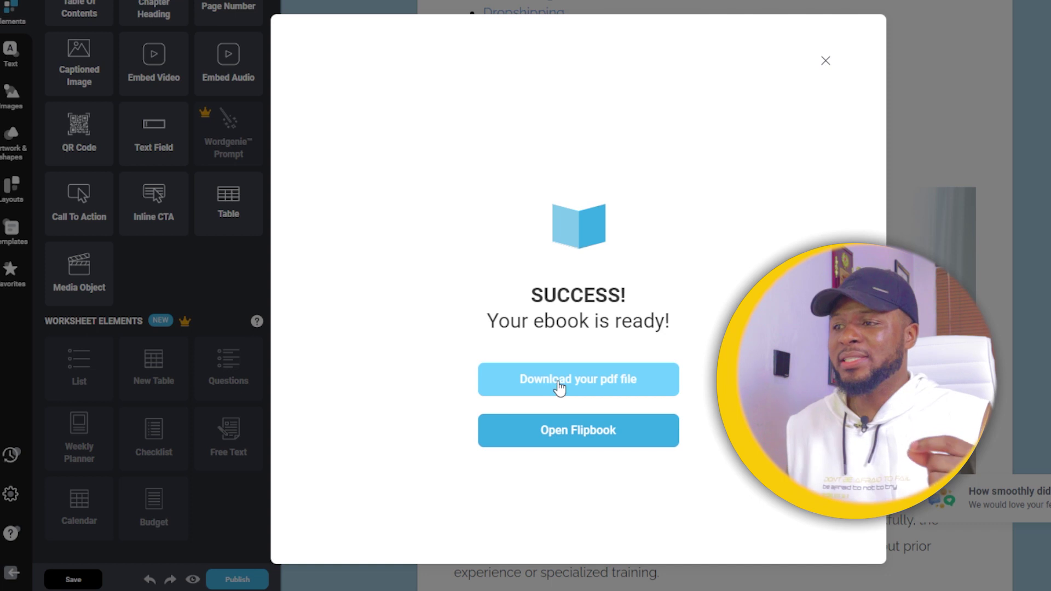
pyautogui.click(580, 384)
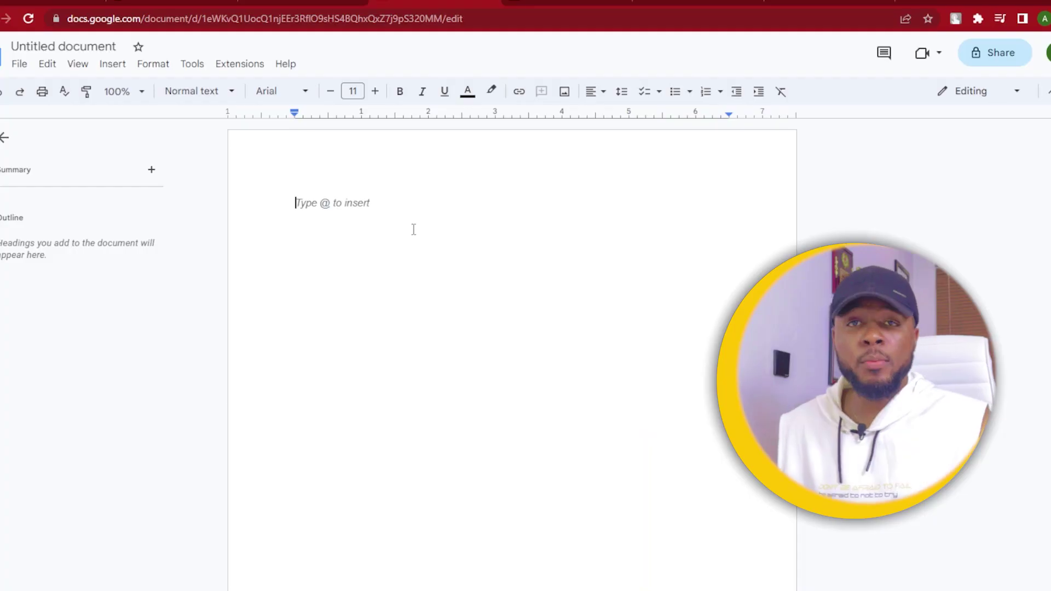
# - Paste the article into the blank document without formatting and add a blank line after the title
pyautogui.click(324, 253)
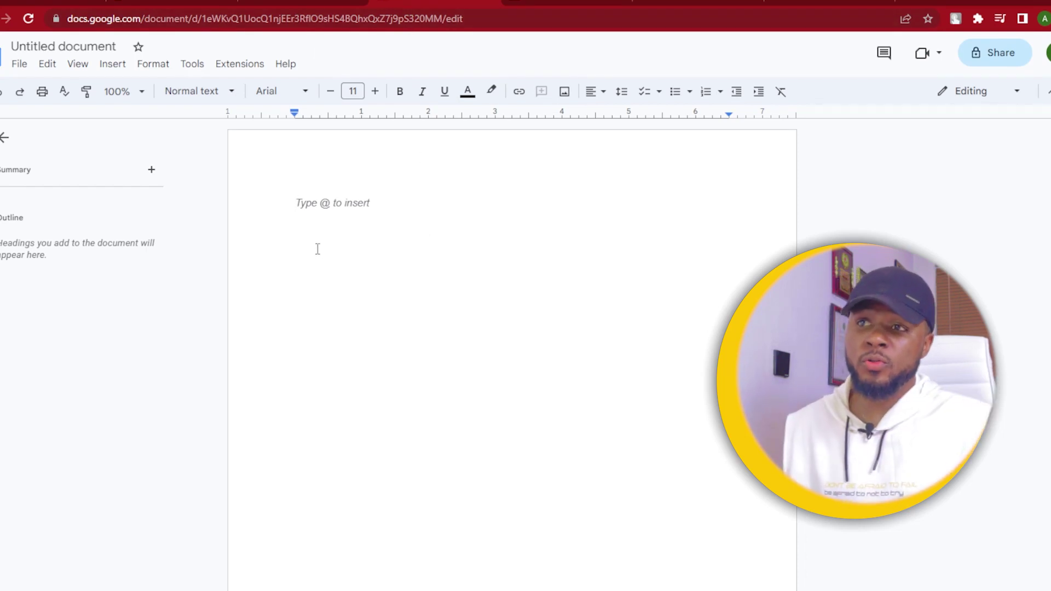
pyautogui.rightClick(340, 202)
pyautogui.click(419, 287)
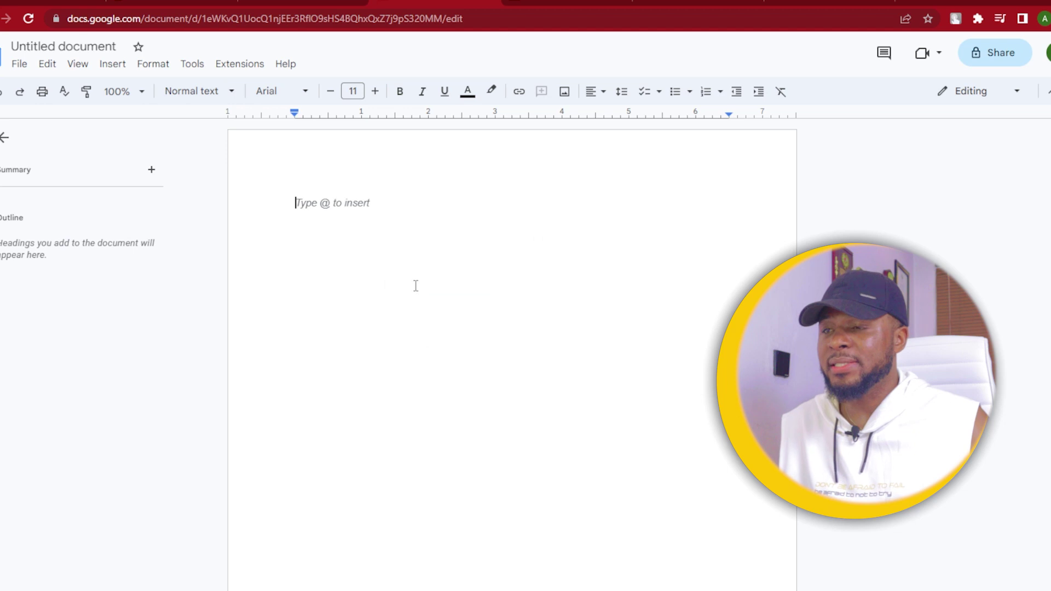
pyautogui.click(547, 203)
pyautogui.press('Return')
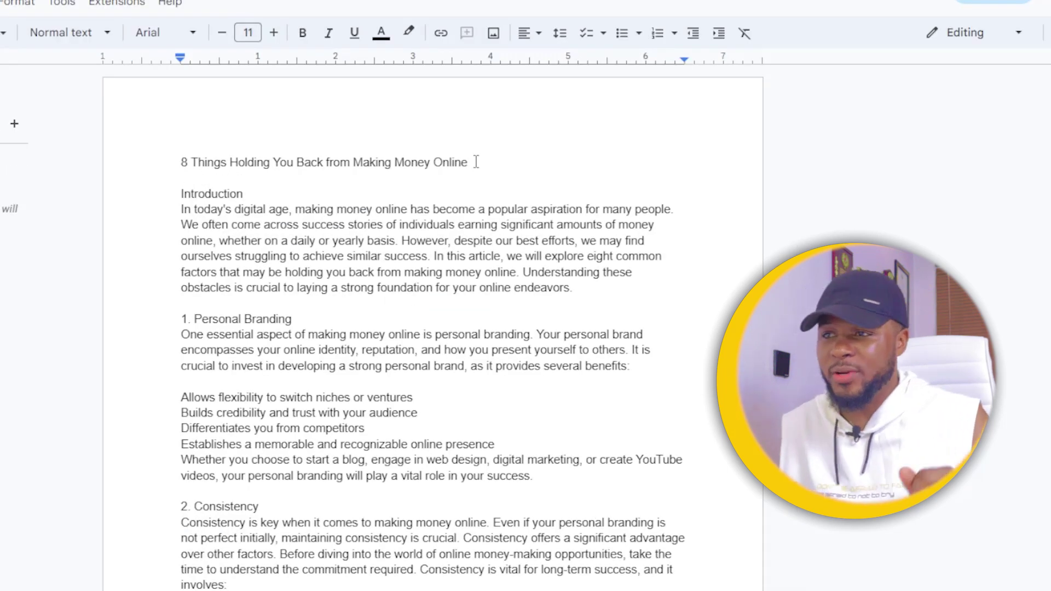
# - Insert a page break after the Passion section so section 4 starts on a new page
pyautogui.scroll(-10, 488, 161)
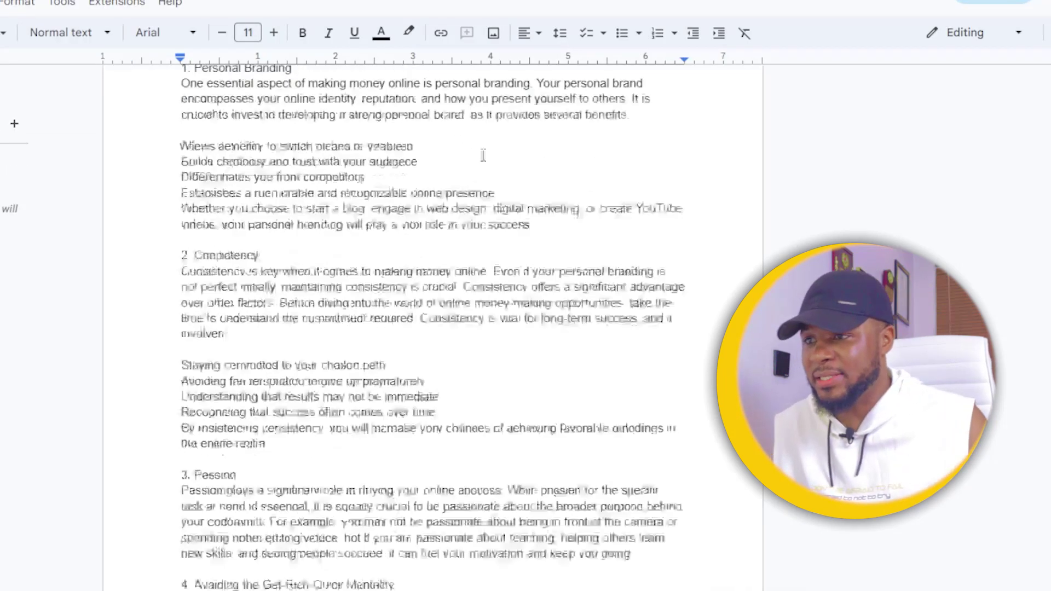
pyautogui.scroll(4, 500, 195)
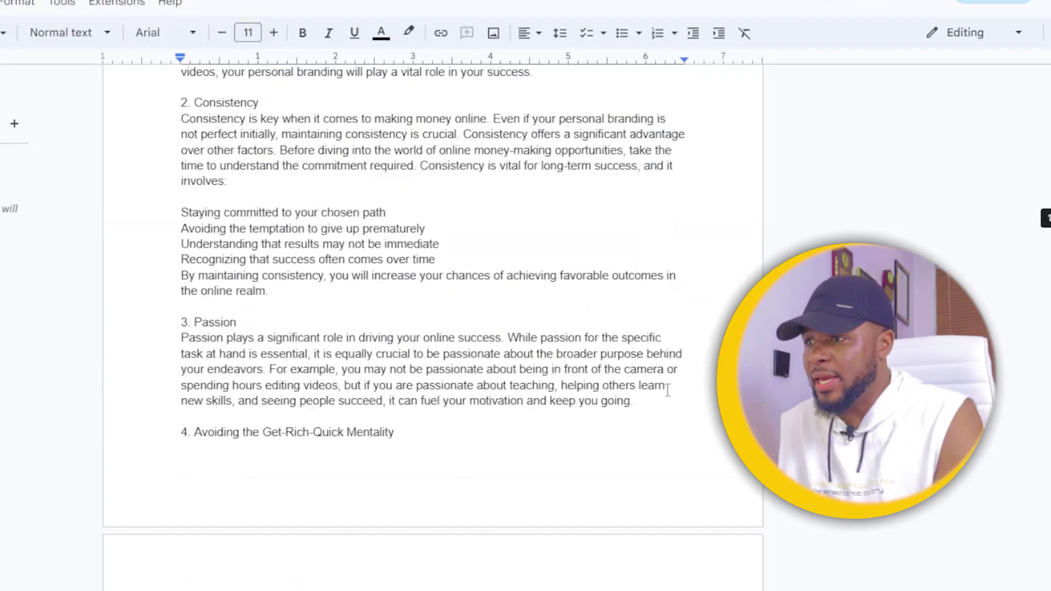
pyautogui.moveTo(666, 398); pyautogui.dragTo(666, 401)
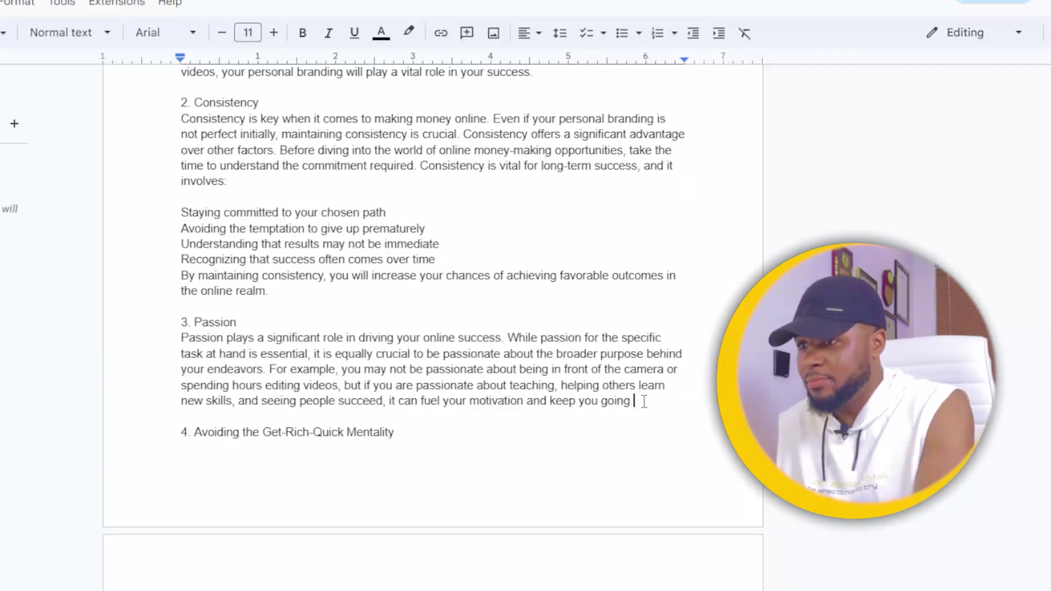
pyautogui.hotkey('ctrl', 'Return')
pyautogui.scroll(-12, 587, 164)
pyautogui.scroll(-12, 641, 159)
pyautogui.scroll(6, 657, 151)
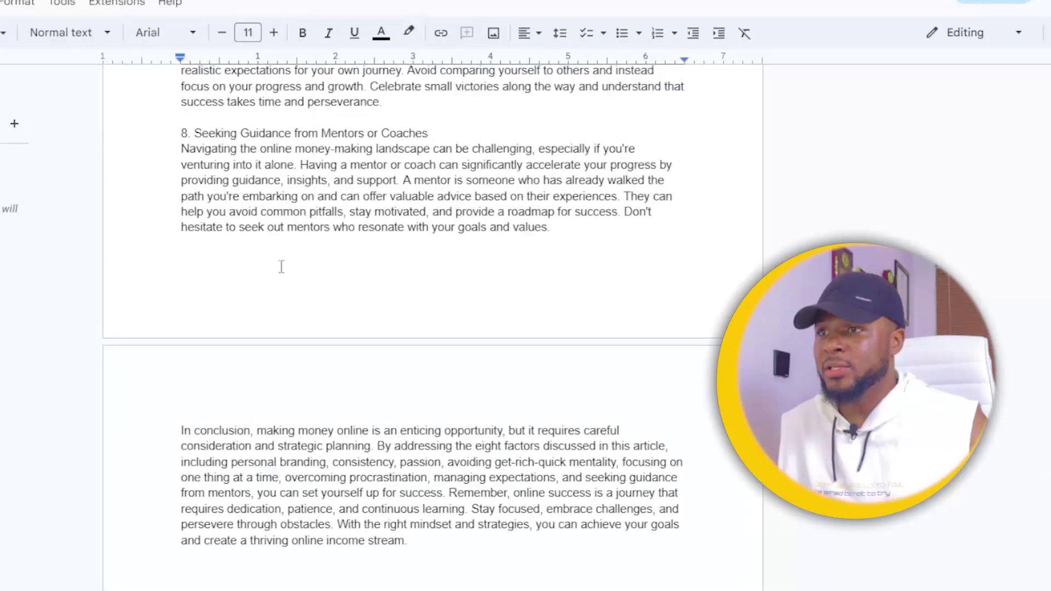
pyautogui.scroll(8, 281, 267)
pyautogui.scroll(-15, 482, 331)
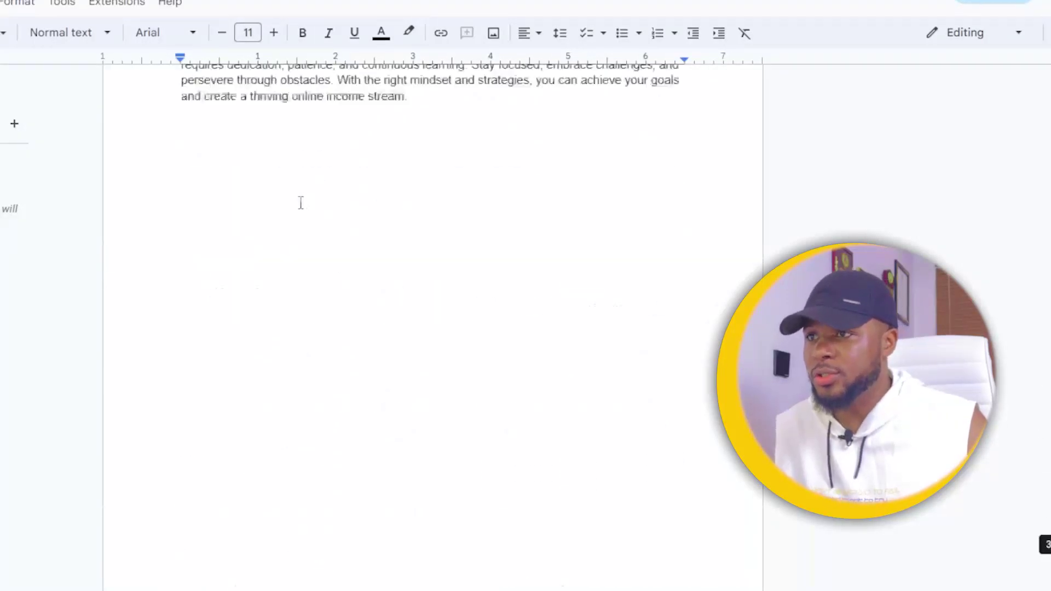
pyautogui.scroll(20, 301, 203)
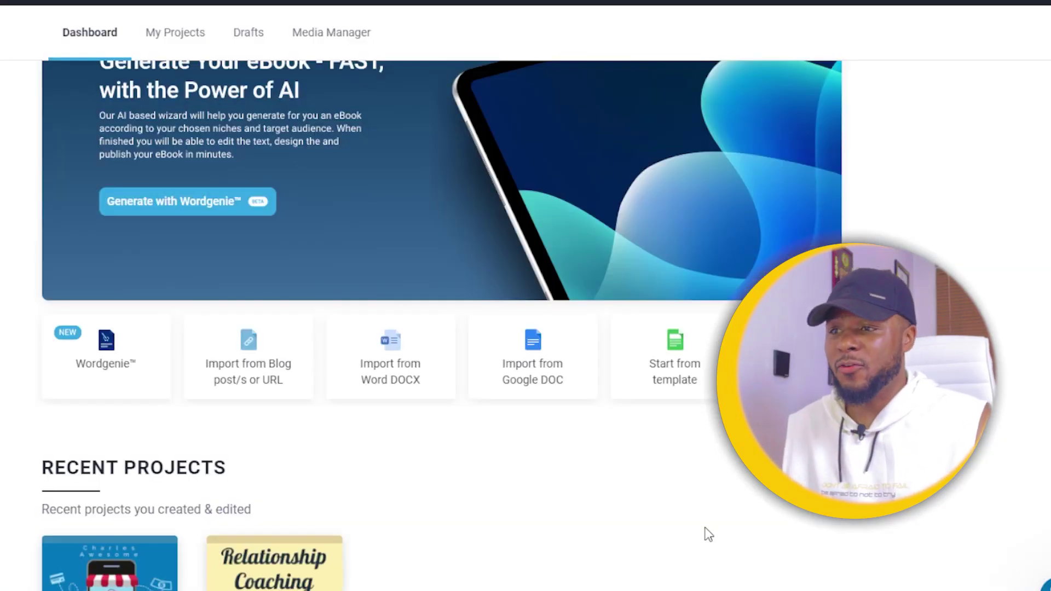
pyautogui.scroll(-2, 489, 461)
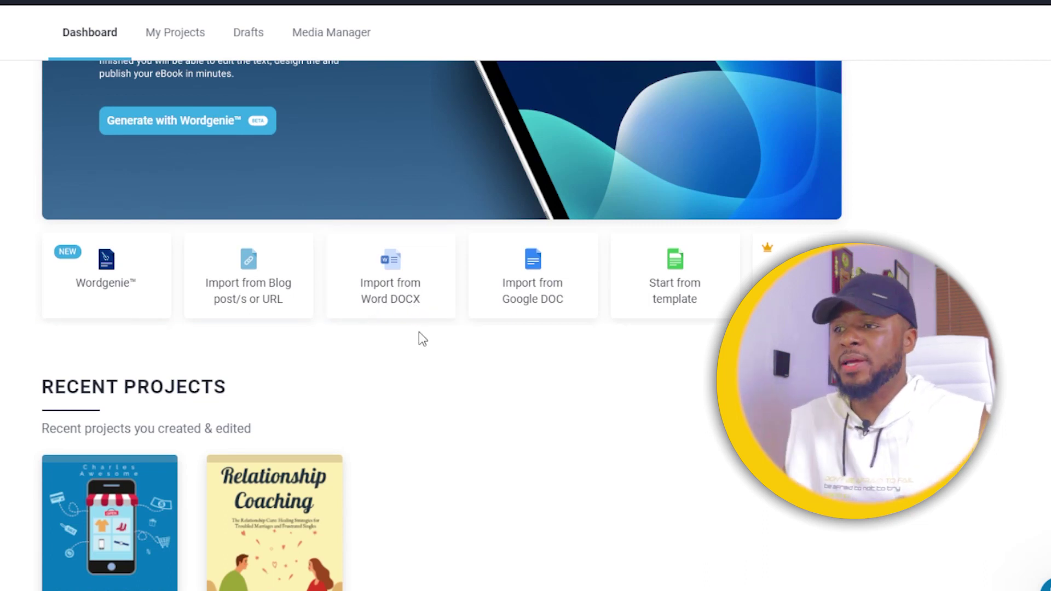
# - Choose the Google Doc import option from the Dashboard to begin a new eBook
pyautogui.click(536, 265)
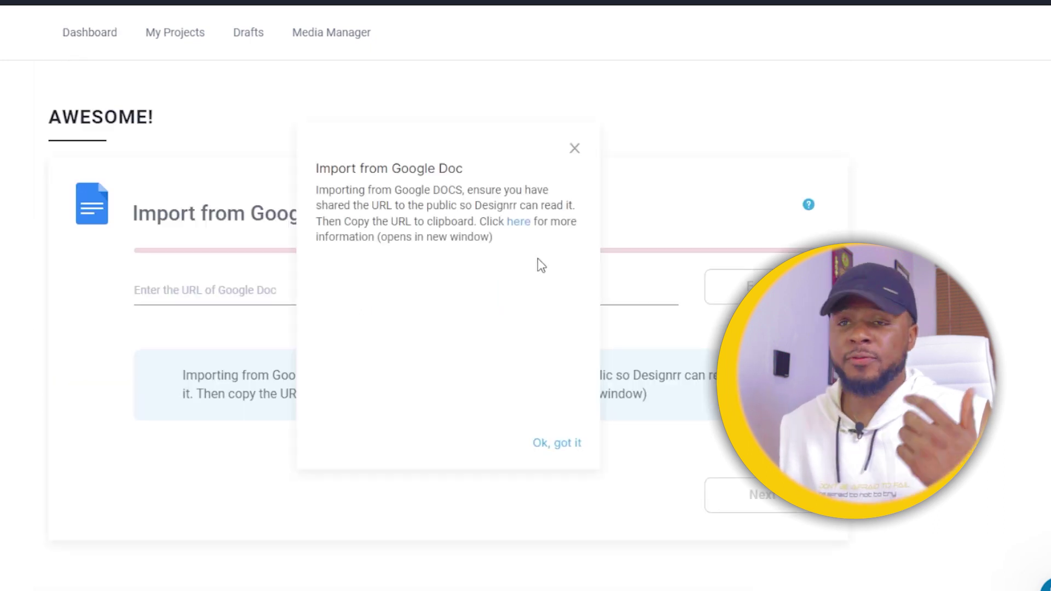